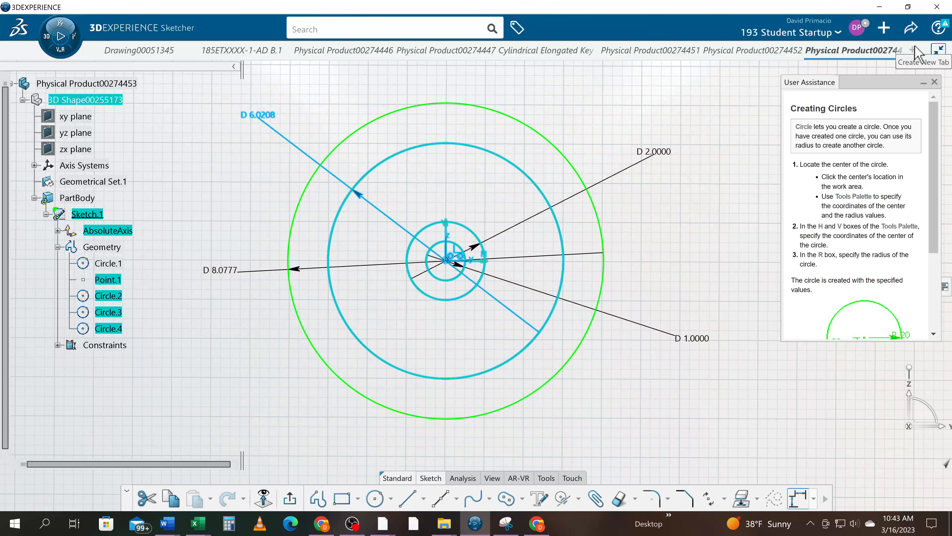
Step: Create a new 3D part in a new tab and start a sketch on its yz plane
click(913, 51)
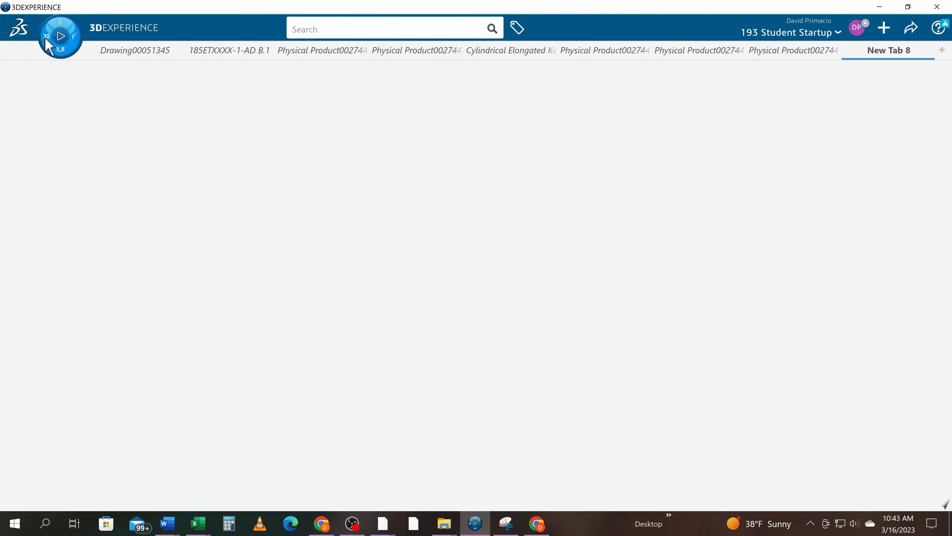
click(58, 51)
click(52, 229)
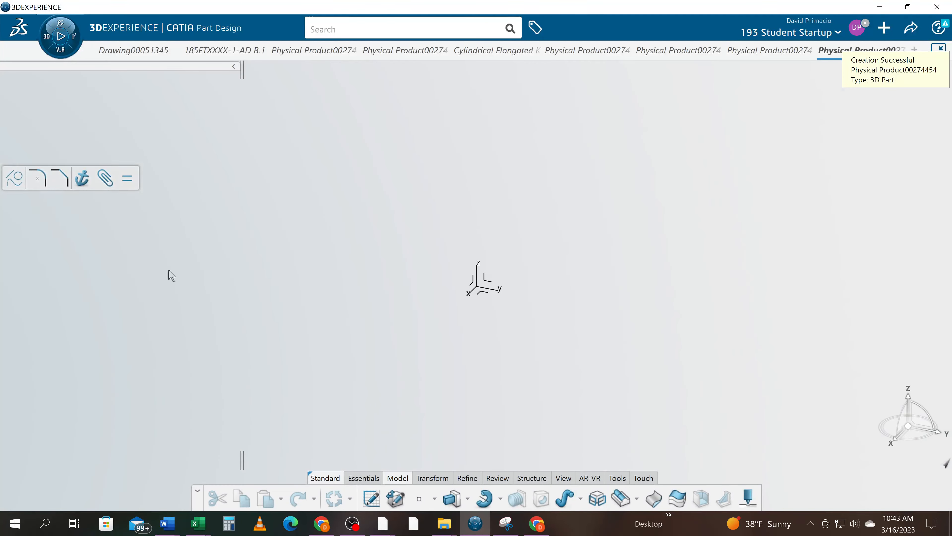
click(500, 287)
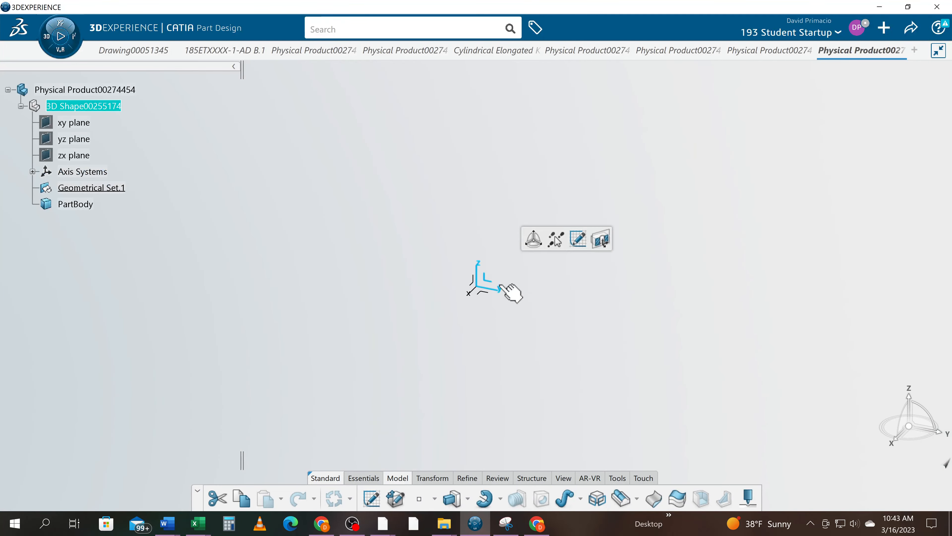
click(578, 238)
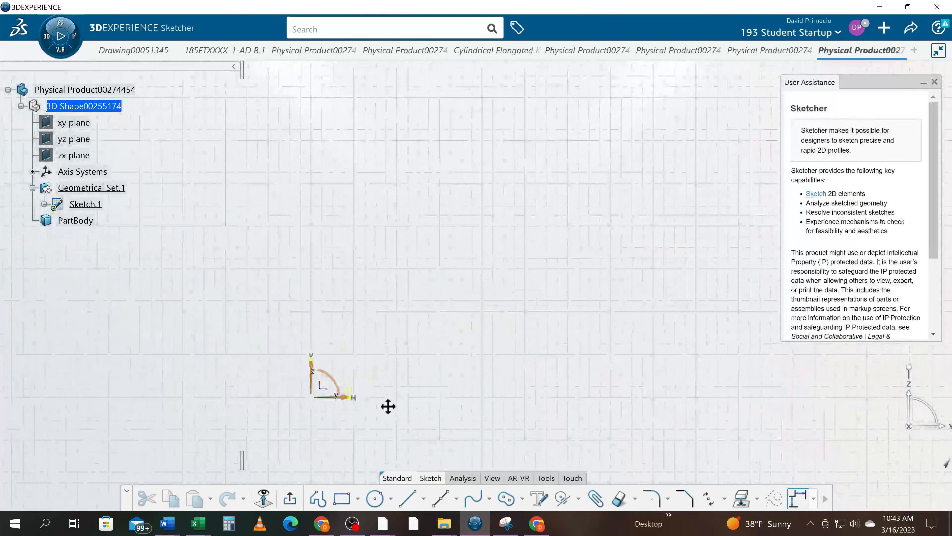
Step: Sketch a three-point circle through the sketch origin and two freely placed points above it on either side
click(391, 499)
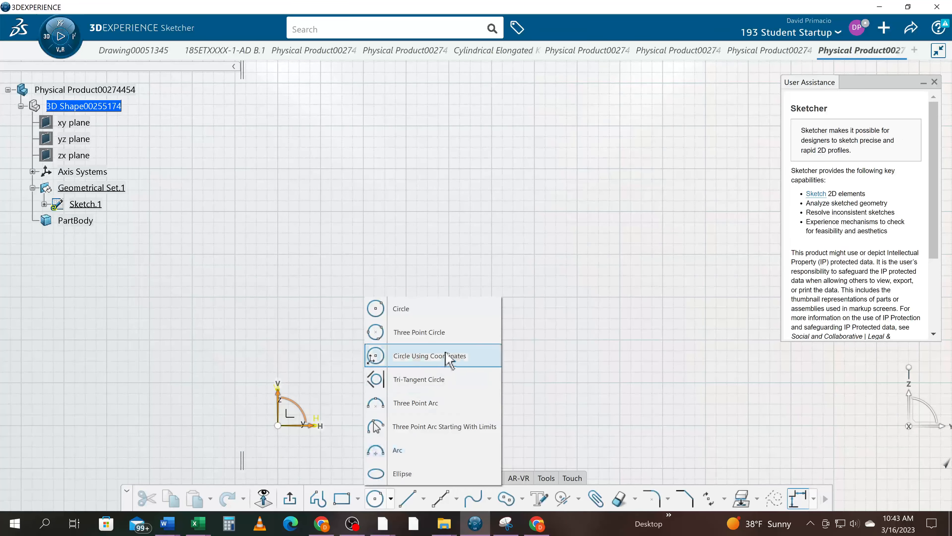
click(449, 341)
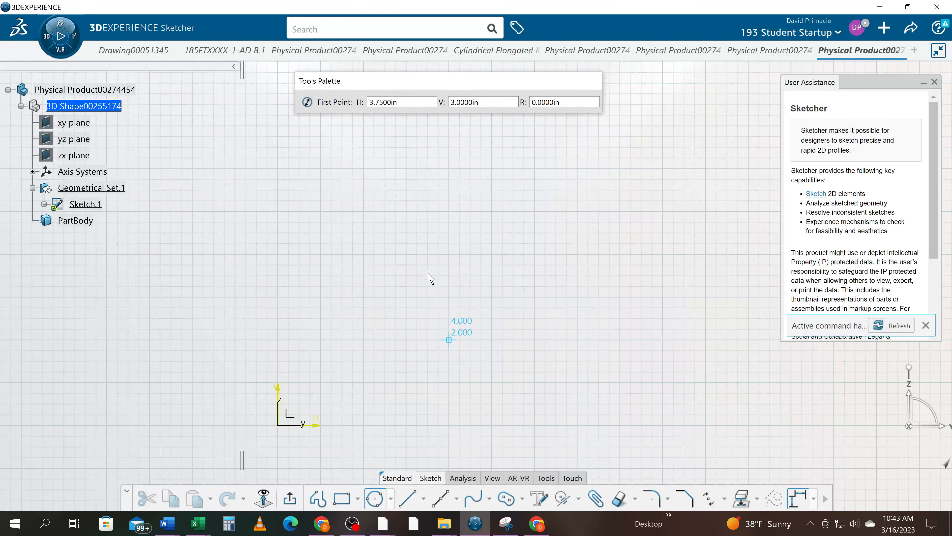
mouse_move(441, 246)
middle_down()
mouse_move(482, 221)
mouse_move(504, 228)
mouse_move(592, 158)
middle_up()
middle_drag(539, 242, 554, 217)
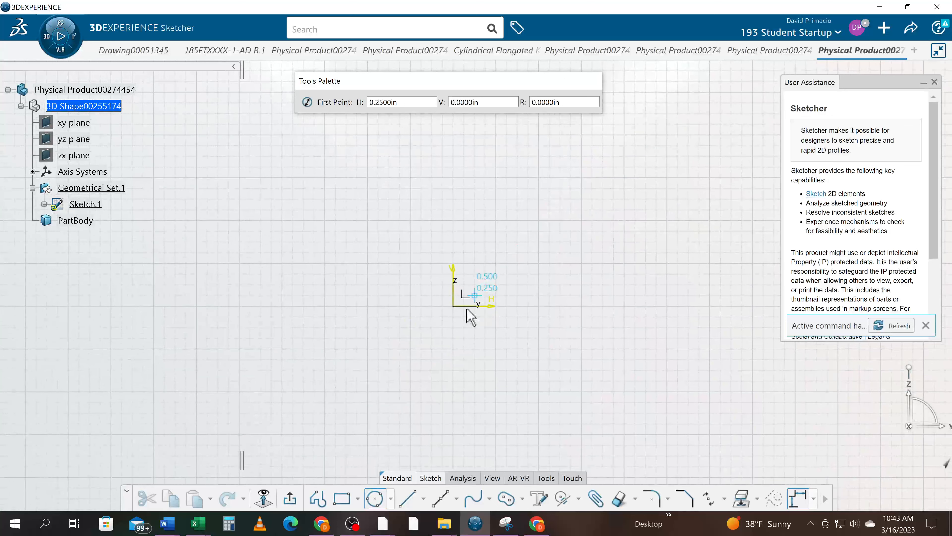
click(453, 306)
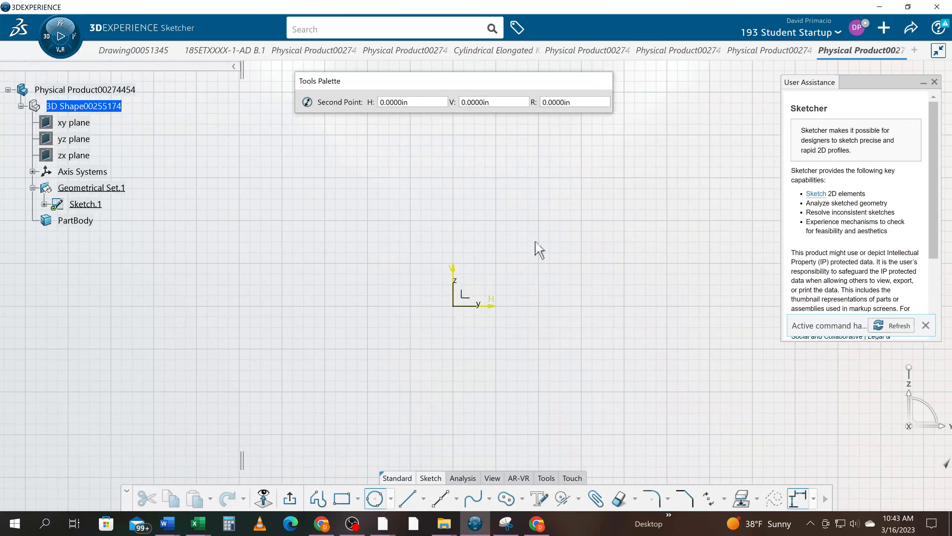
click(584, 202)
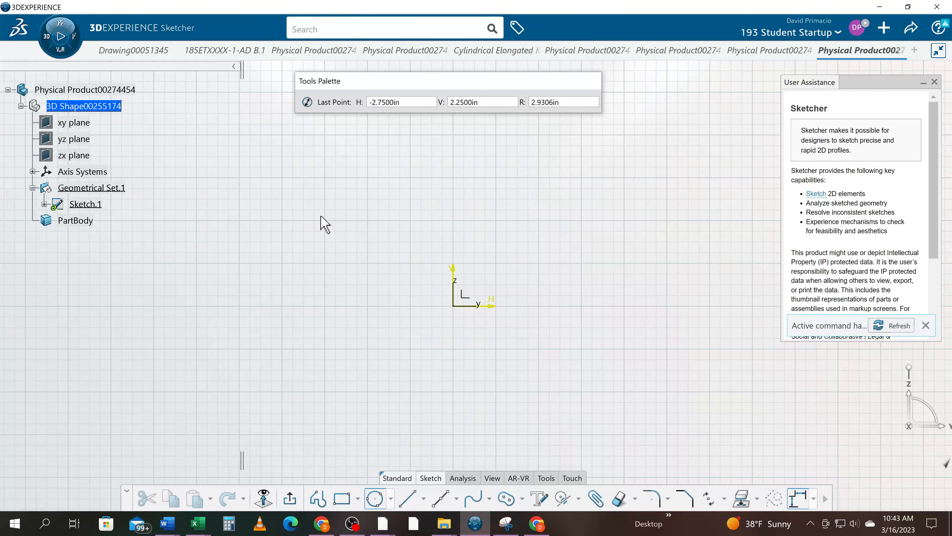
click(308, 222)
scroll(301, 423, up, 3)
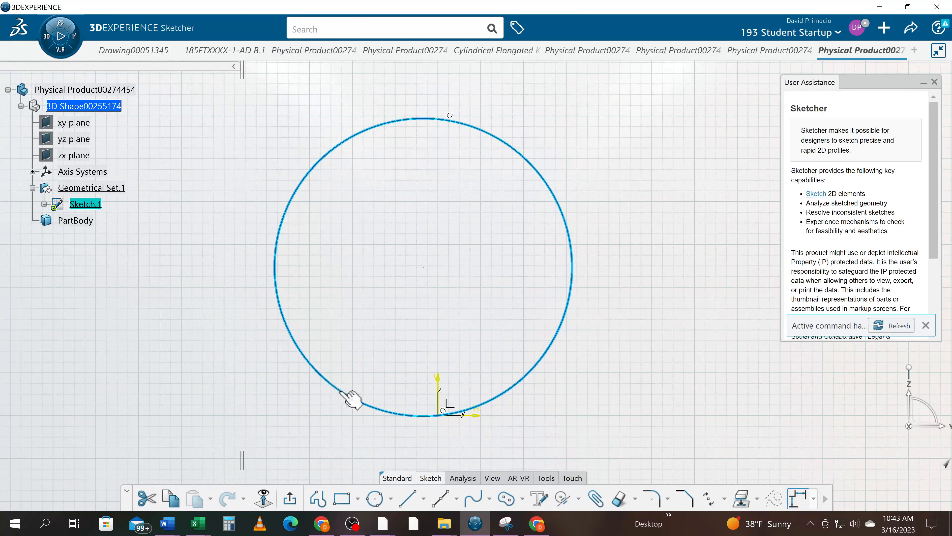
Step: Delete the three-point circle that passes through the origin
click(391, 499)
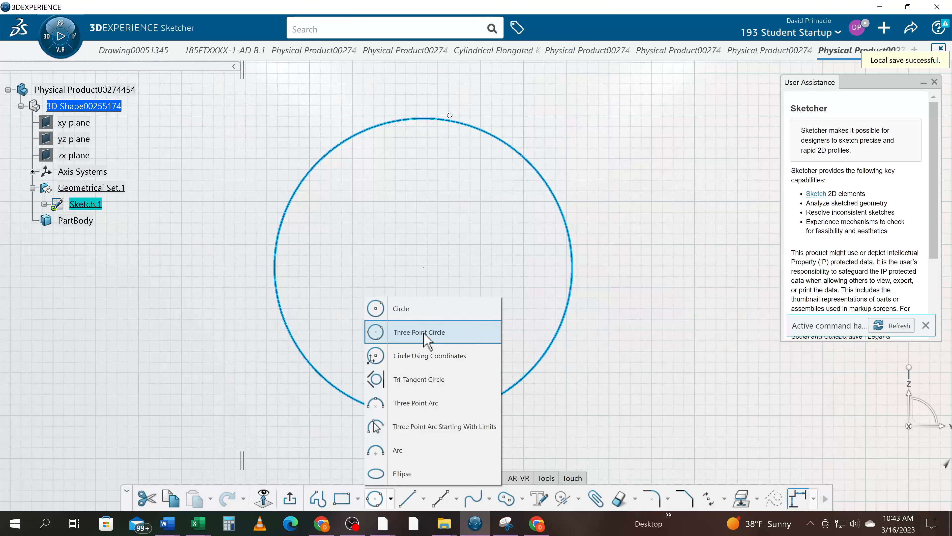
click(649, 358)
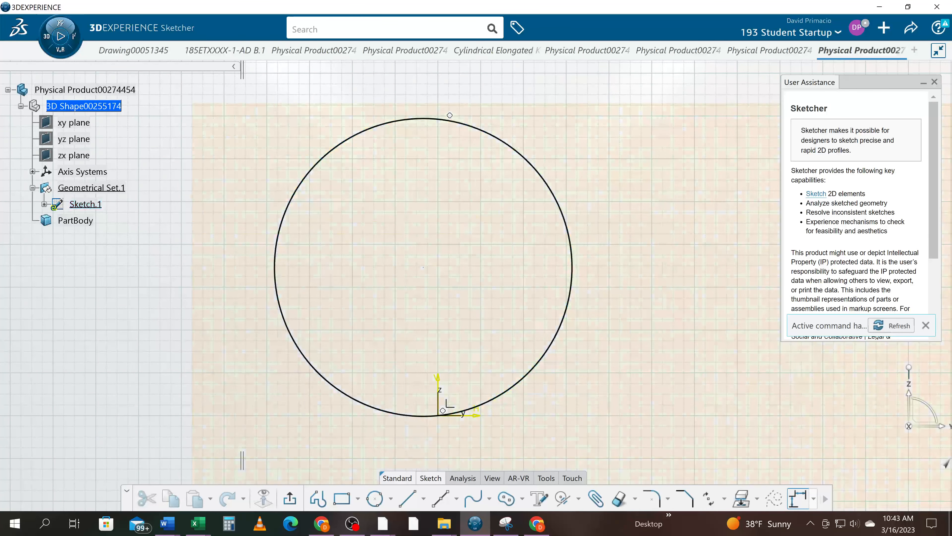
key(Delete)
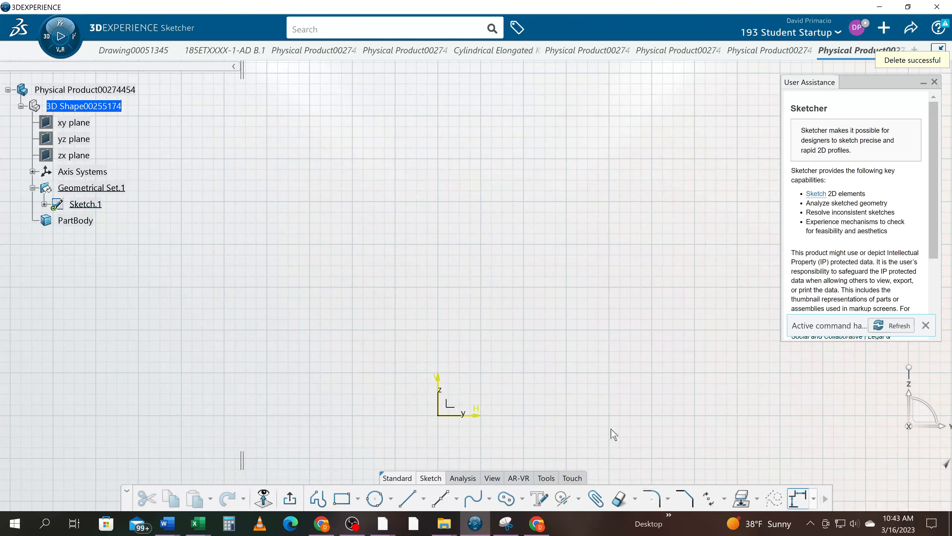
Step: Sketch a three-point circle of about 5 in radius away from the origin, placing its last point at H 5, V 5 in
mouse_move(434, 385)
middle_down()
mouse_move(263, 387)
mouse_move(239, 367)
middle_up()
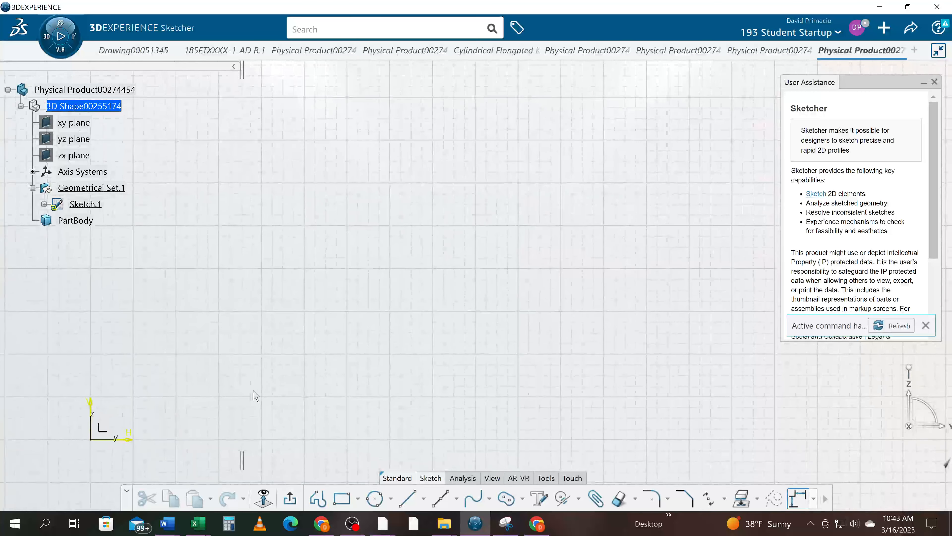
click(376, 504)
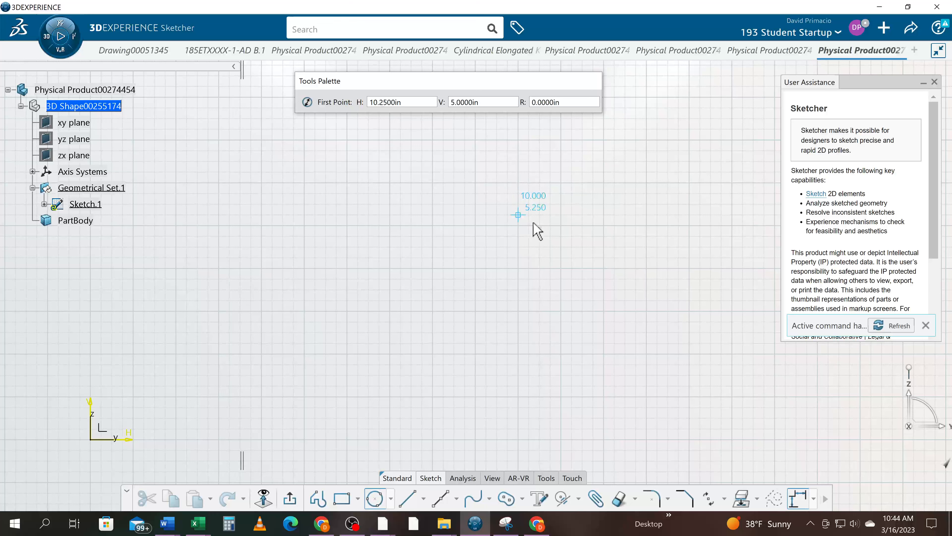
click(561, 225)
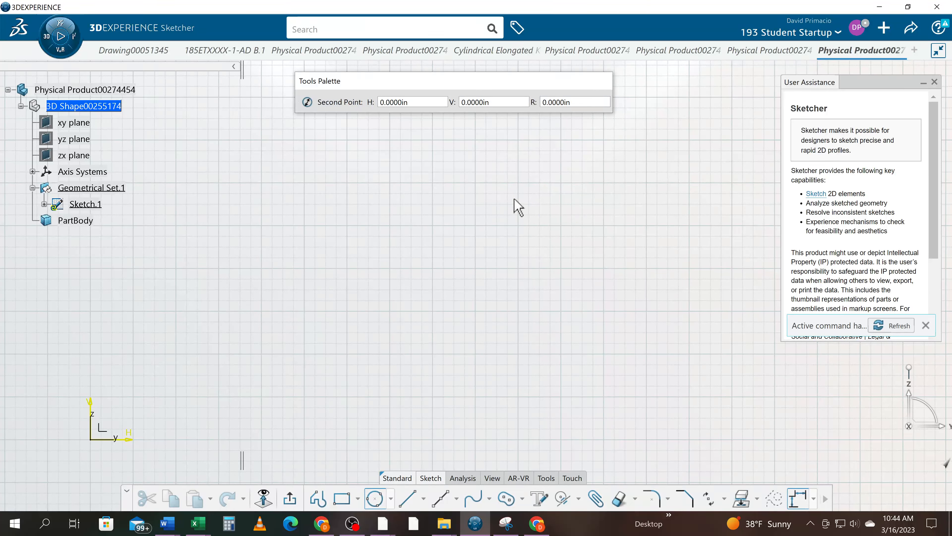
click(433, 183)
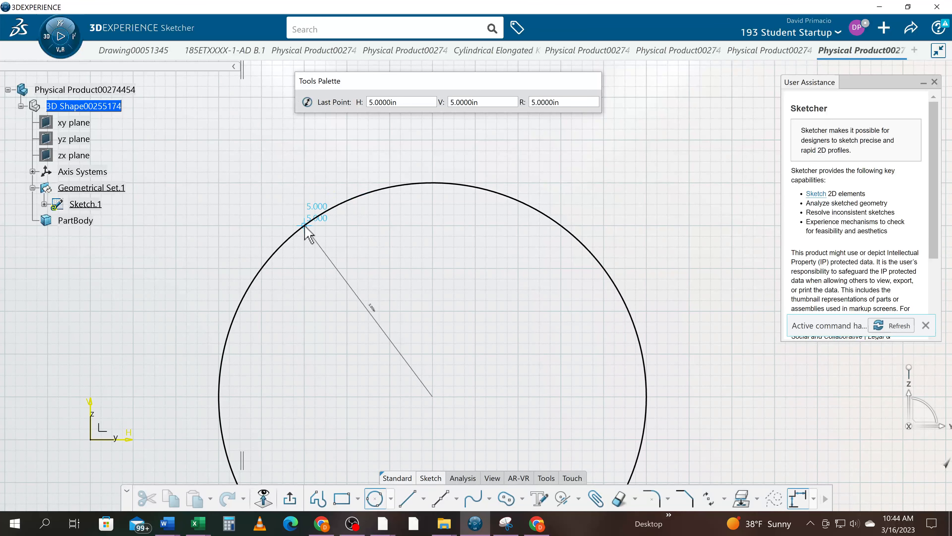
click(304, 226)
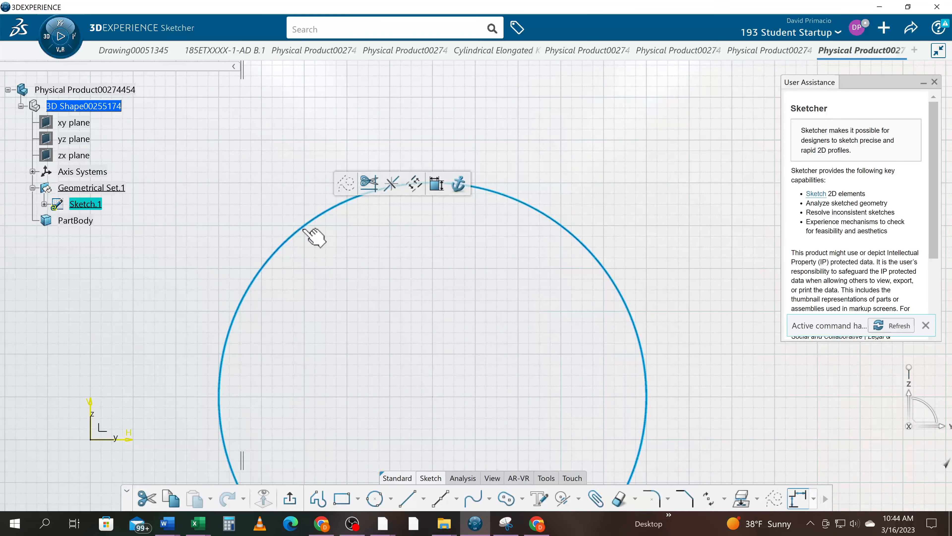
Step: Expand the geometry of Sketch.1 in the tree and examine the circle with its center point and defining locations
mouse_move(361, 286)
middle_down()
mouse_move(373, 306)
mouse_move(356, 332)
middle_up()
click(375, 498)
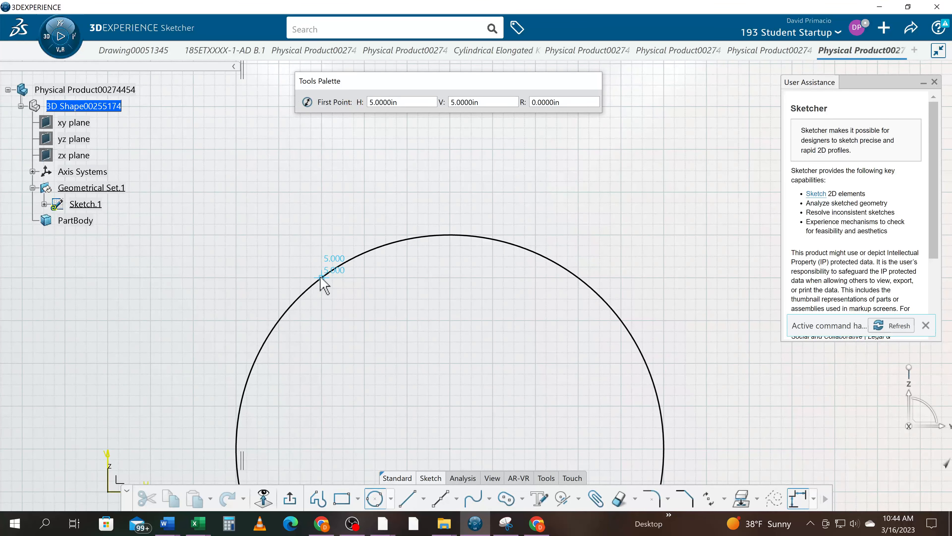
click(44, 204)
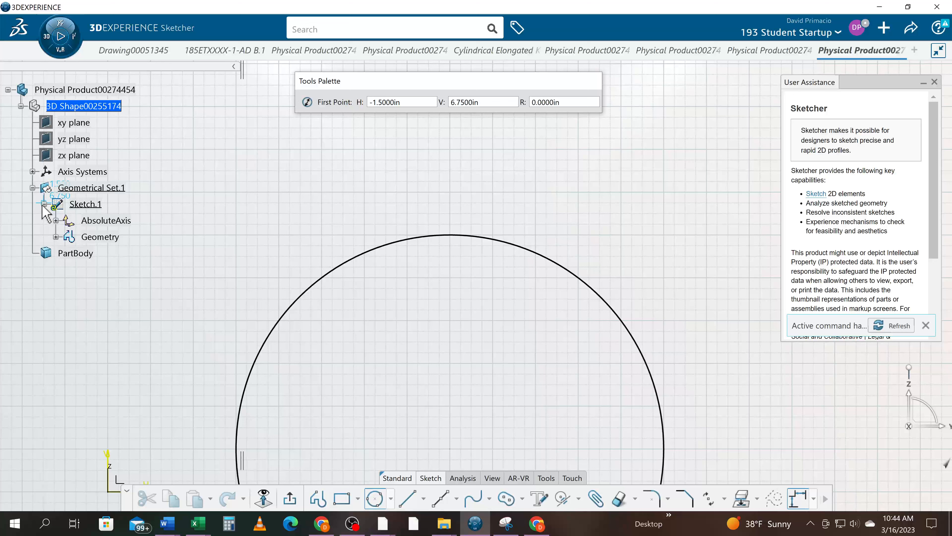
click(56, 236)
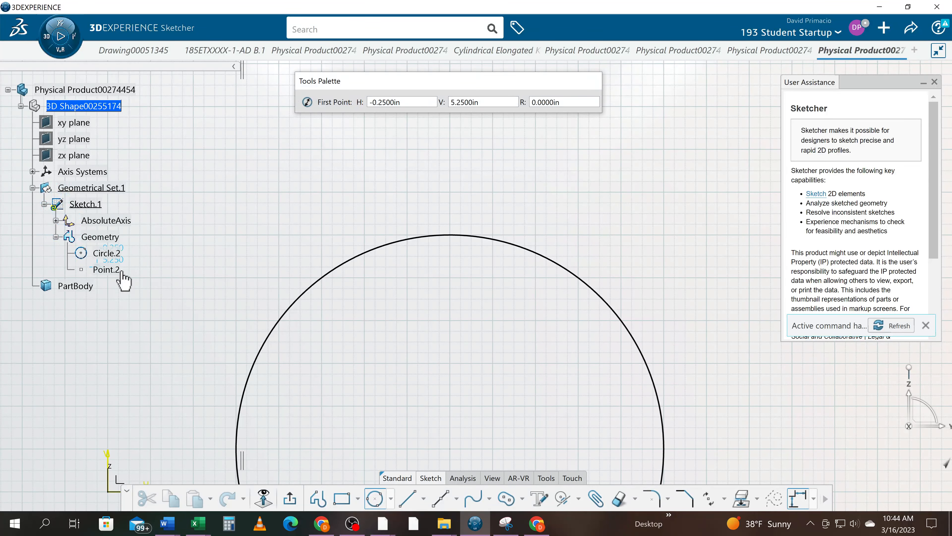
mouse_move(410, 361)
middle_down()
mouse_move(451, 276)
mouse_move(453, 221)
middle_up()
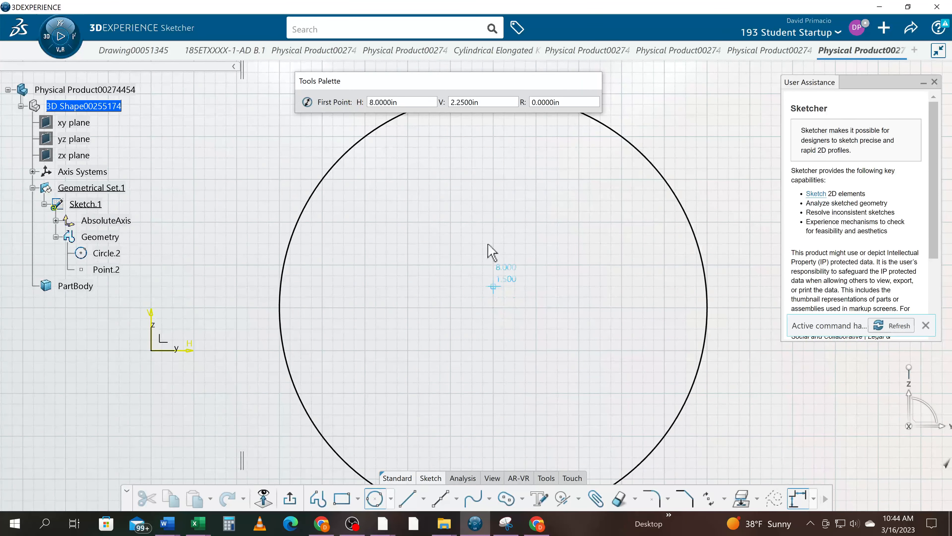
middle_drag(487, 244, 447, 426)
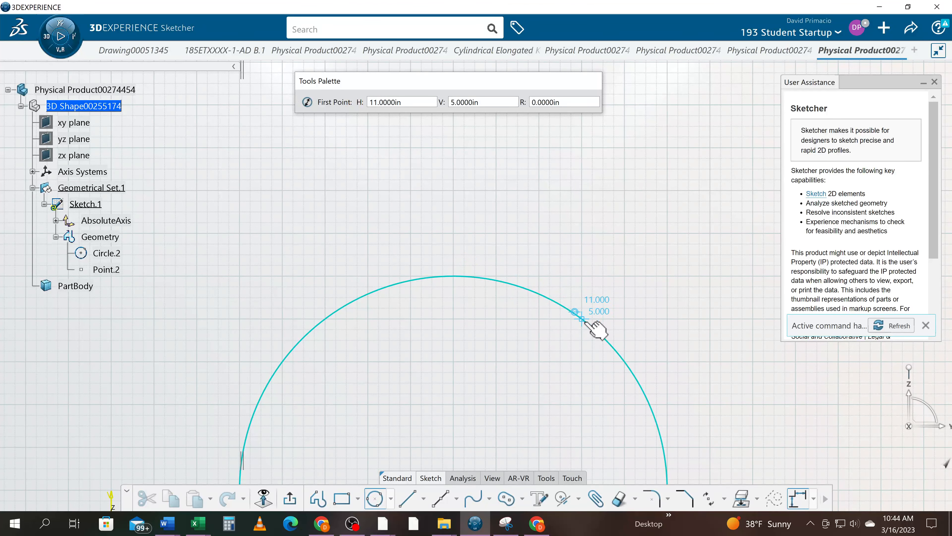
scroll(474, 289, down, 5)
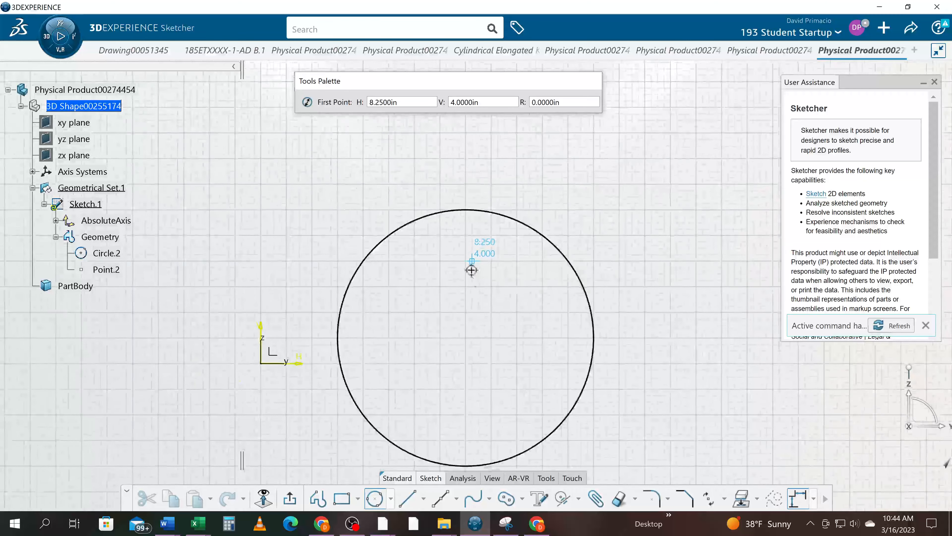
mouse_move(492, 343)
middle_down()
mouse_move(485, 283)
mouse_move(502, 315)
middle_up()
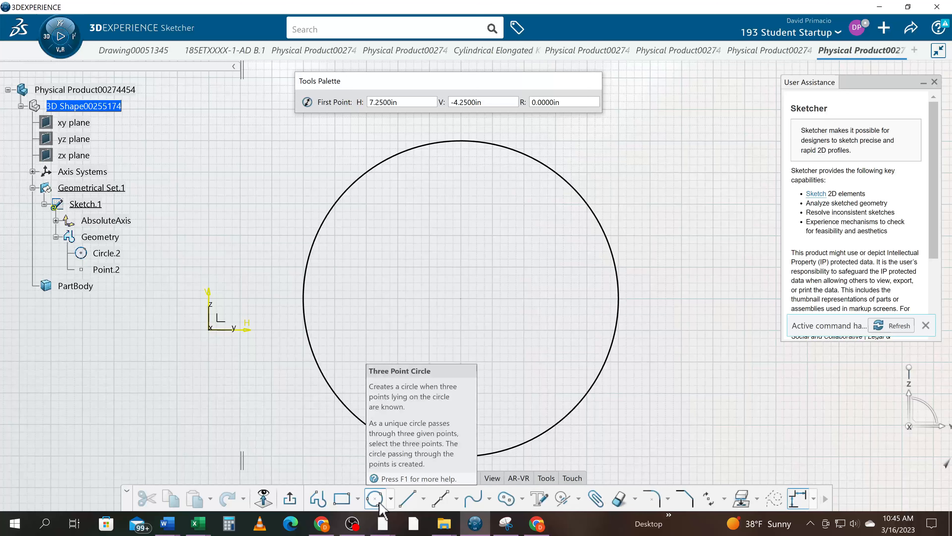
Step: Bring up the contextual help for Three Point Circle and open its related Creating Circles topic in the browser
key(F1)
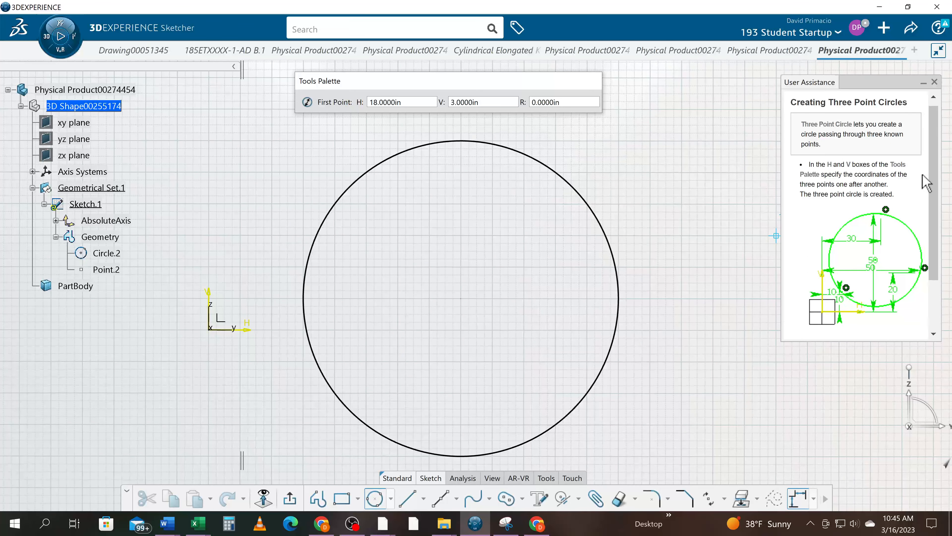
scroll(895, 198, down, 2)
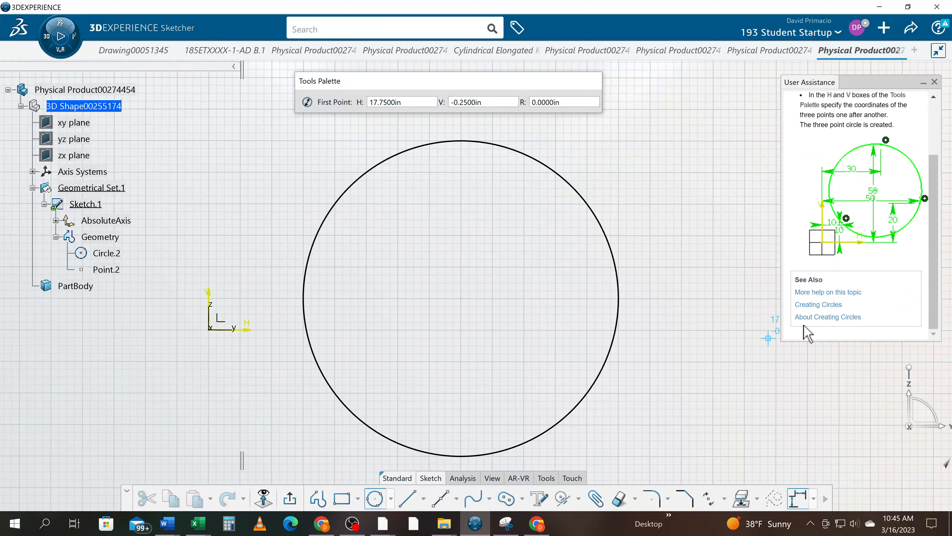
click(814, 305)
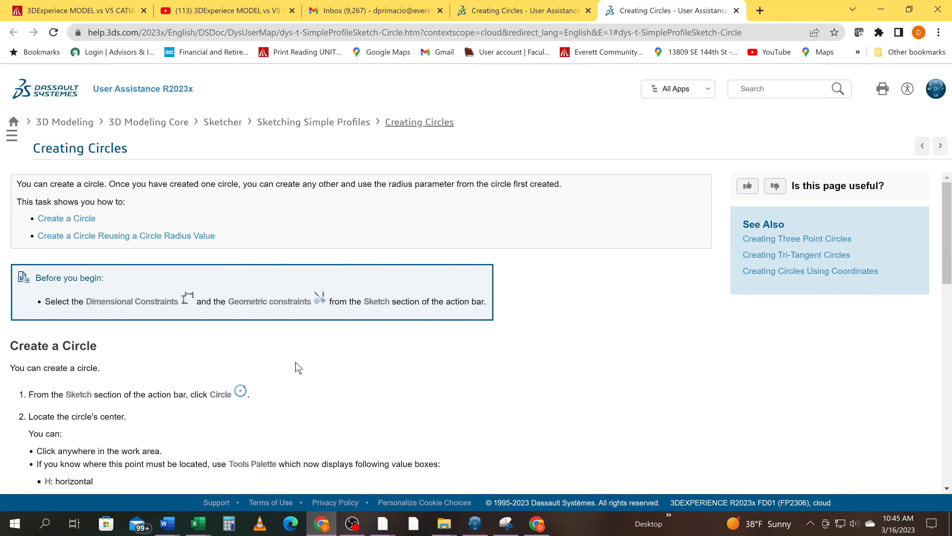
Step: Read through the Creating Circles help page, including the section on reusing a circle radius value
scroll(201, 354, down, 3)
scroll(202, 354, down, 10)
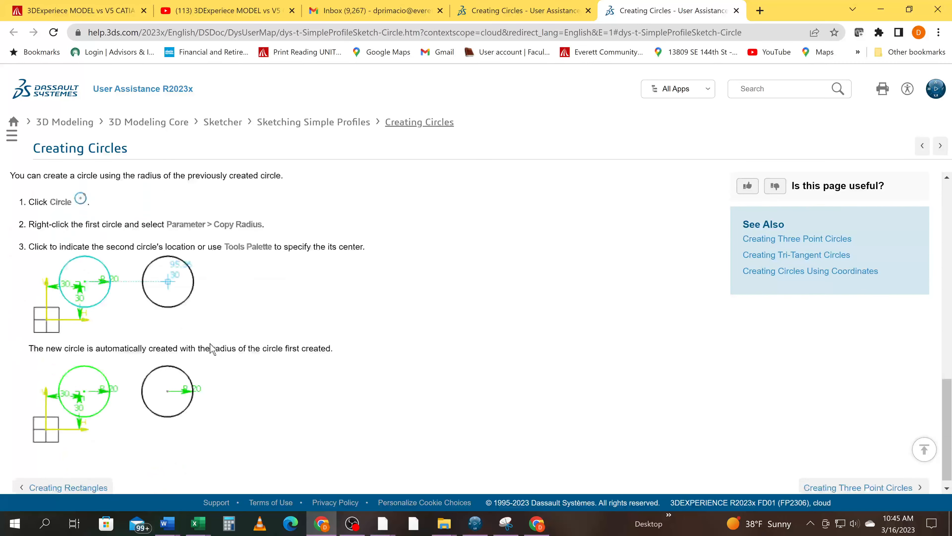
scroll(232, 325, up, 3)
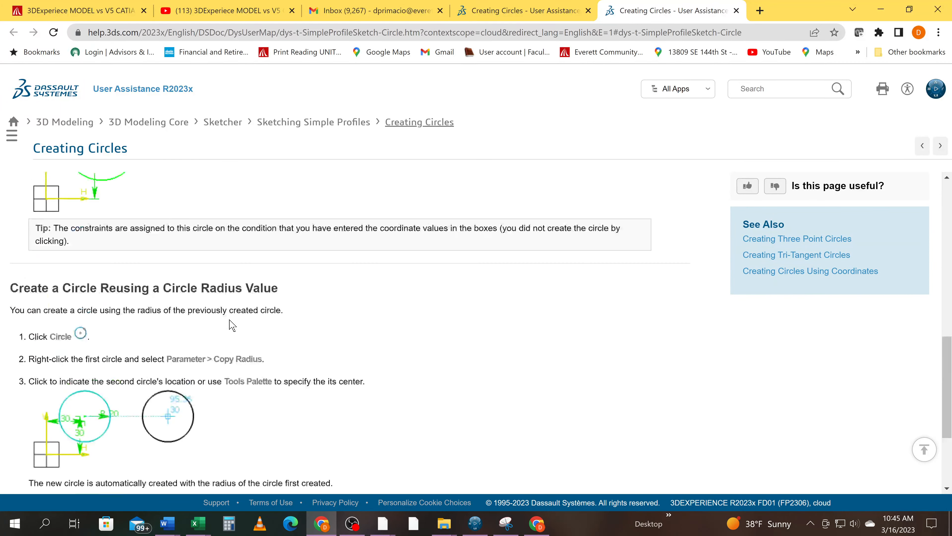
scroll(191, 315, down, 3)
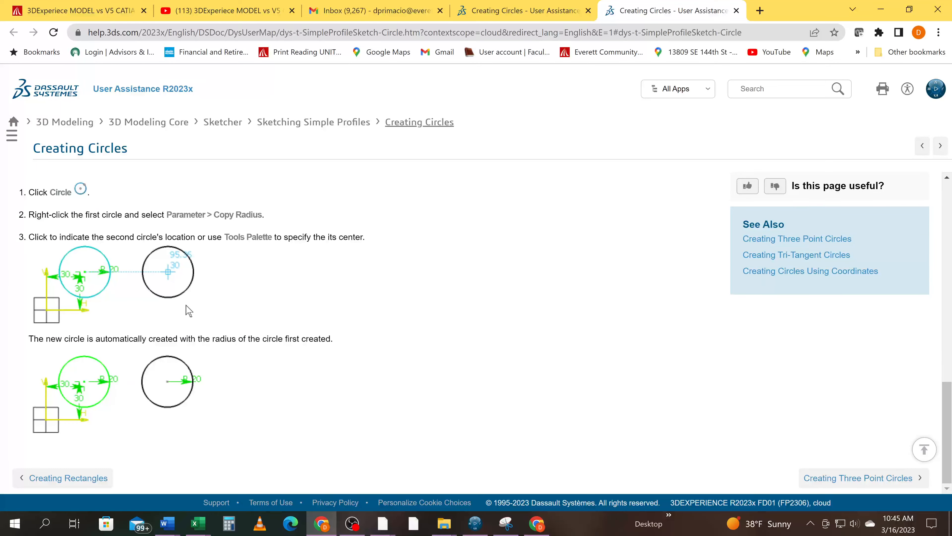
scroll(292, 321, up, 5)
scroll(299, 322, up, 10)
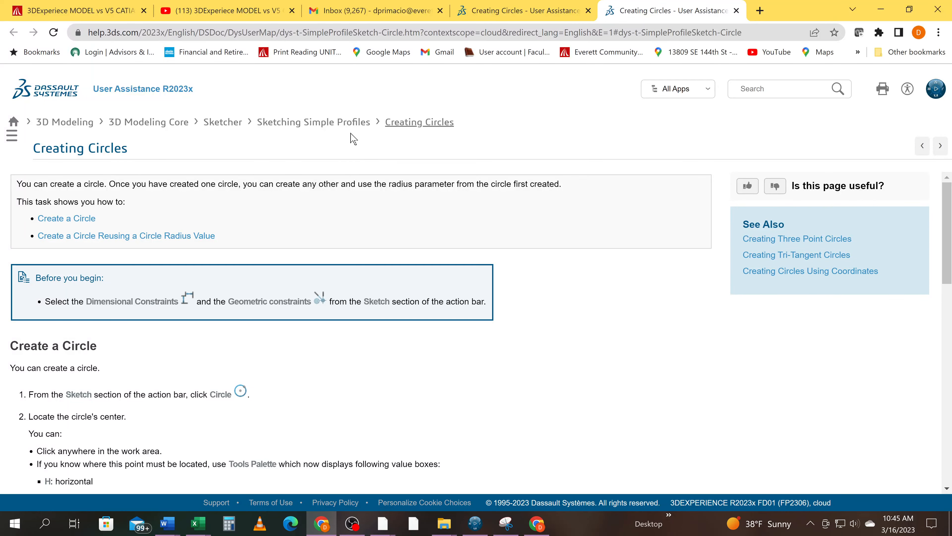
Step: Open the Creating Three Point Circles page from the Sketching Simple Profiles section and read its instructions
click(351, 124)
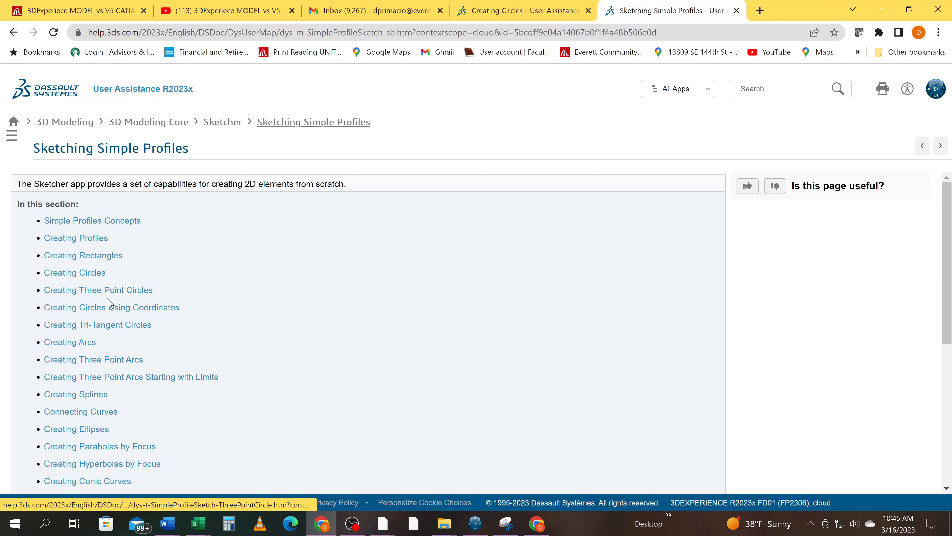
click(107, 291)
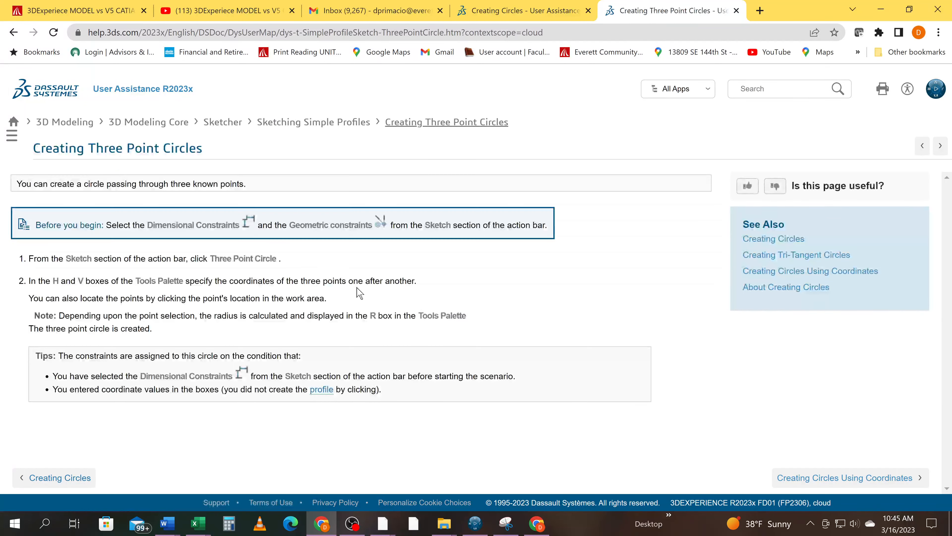
scroll(420, 300, down, 1)
scroll(421, 300, up, 3)
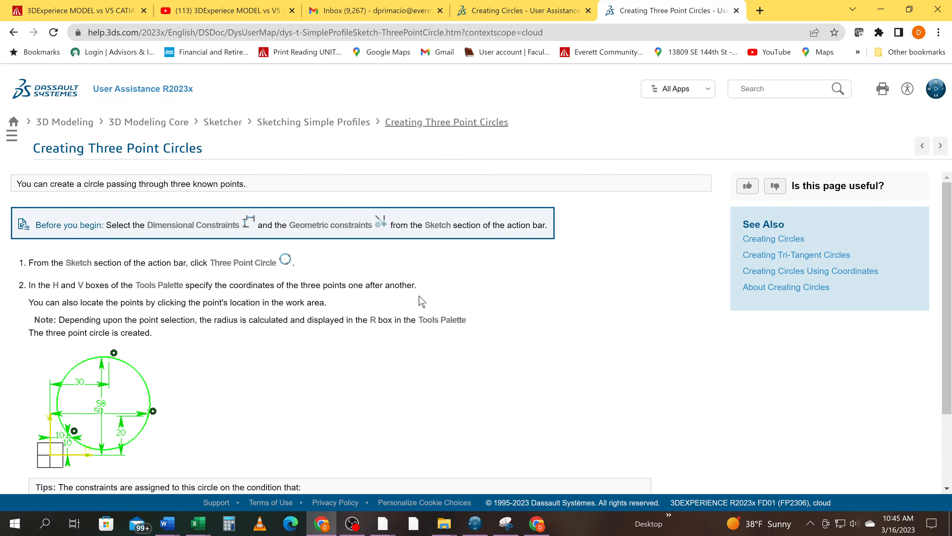
Step: Finish viewing the Creating Three Point Circles page and return to the 3DEXPERIENCE Sketcher window
scroll(422, 300, down, 1)
scroll(421, 300, up, 1)
key(alt+Tab)
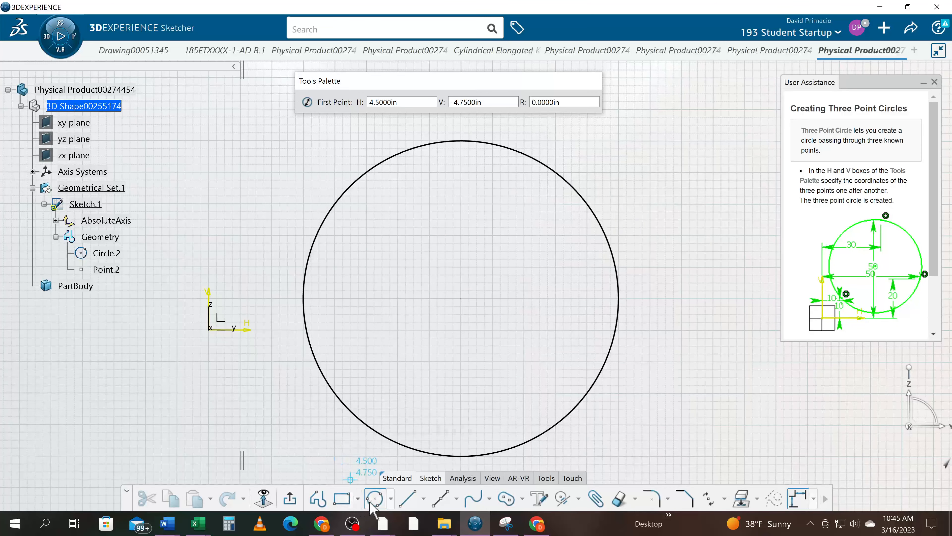
Step: Try to constrain the circle as concentric with the Origin of the sketch's AbsoluteAxis
click(561, 503)
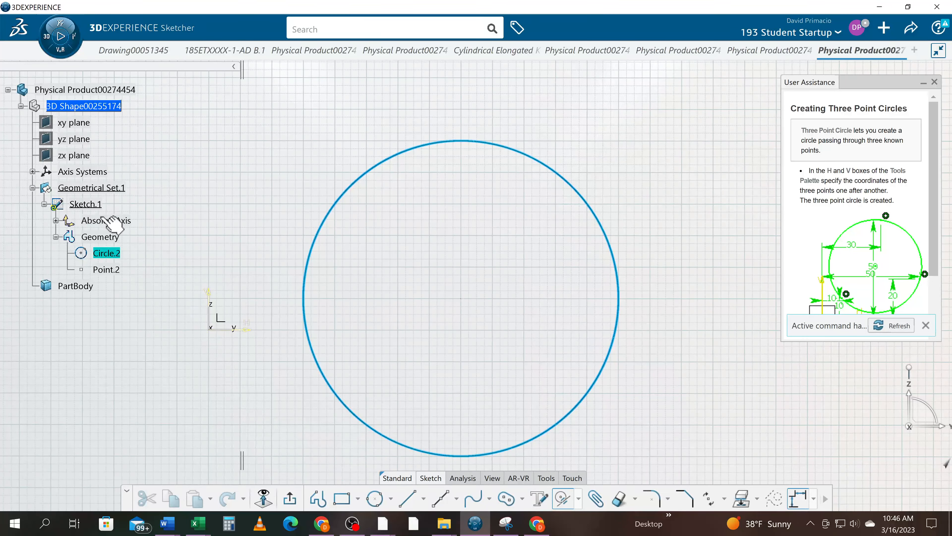
click(55, 220)
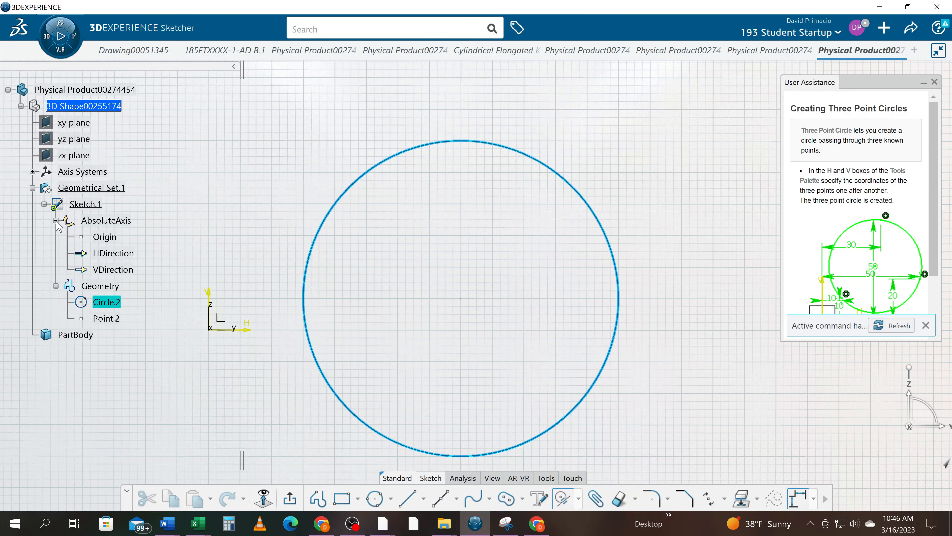
click(106, 237)
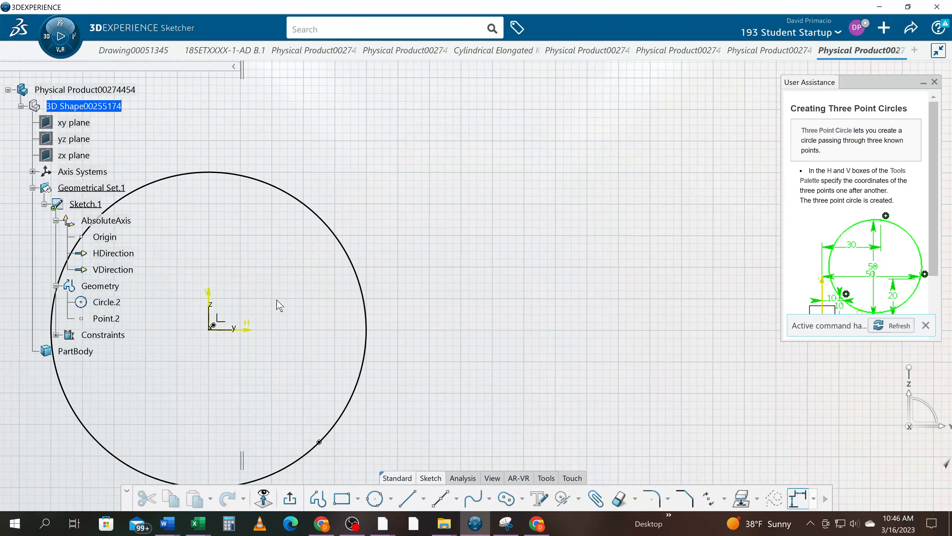
mouse_move(279, 305)
middle_down()
mouse_move(565, 244)
mouse_move(486, 285)
middle_up()
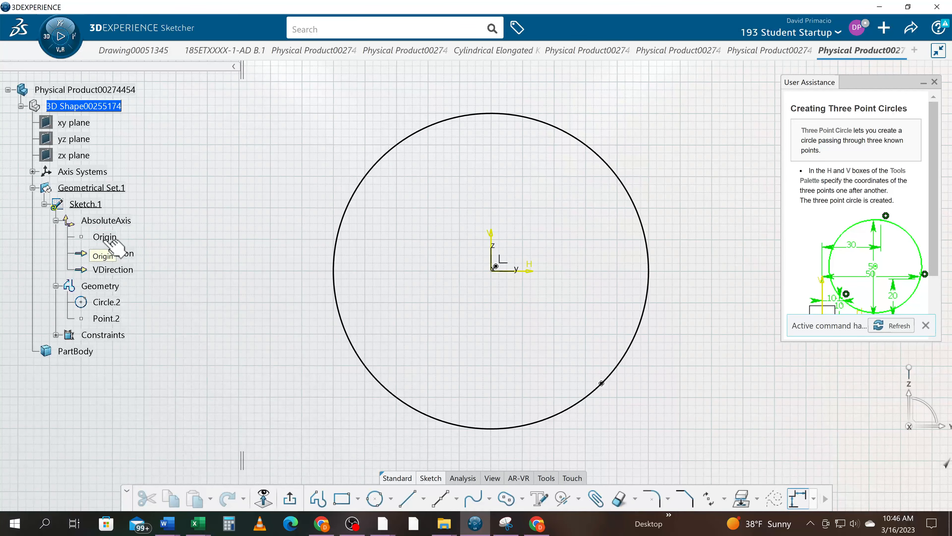
key(ctrl+z)
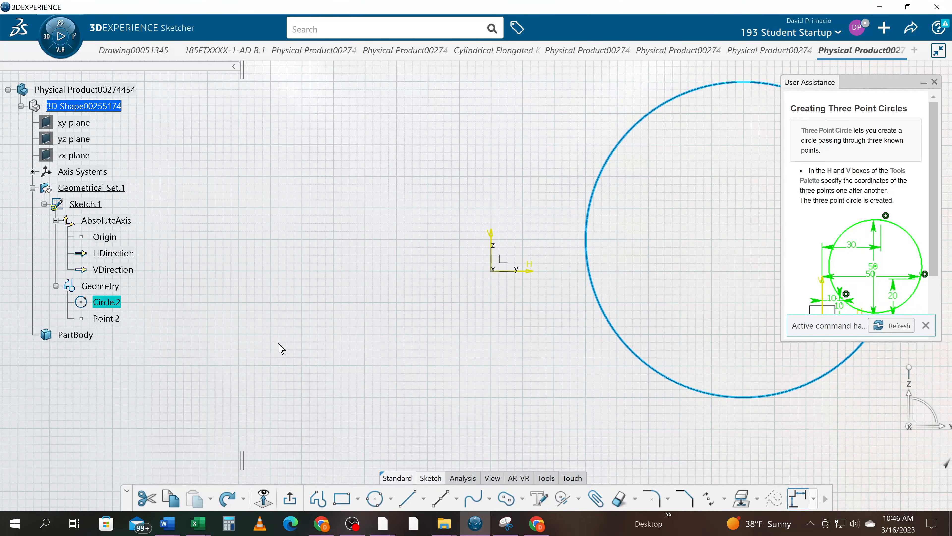
middle_drag(323, 336, 179, 356)
click(246, 365)
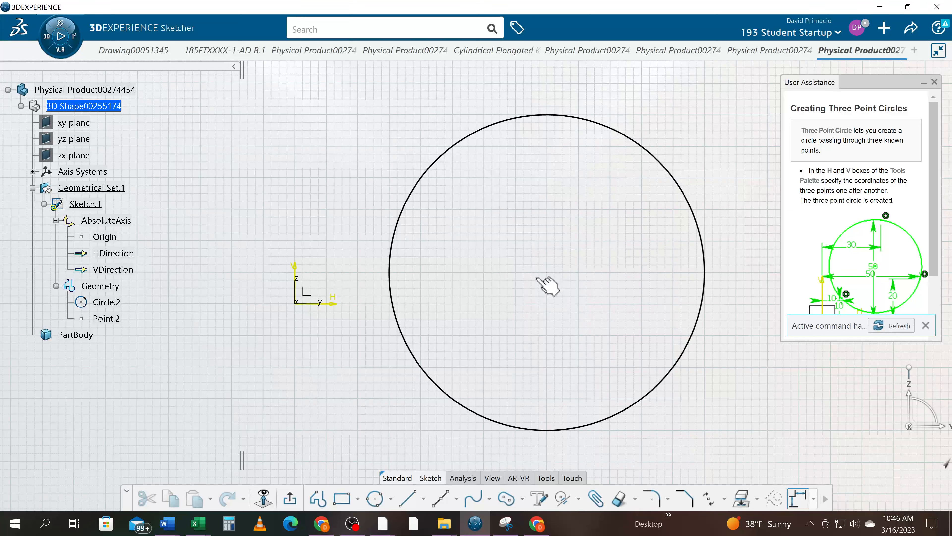
click(111, 238)
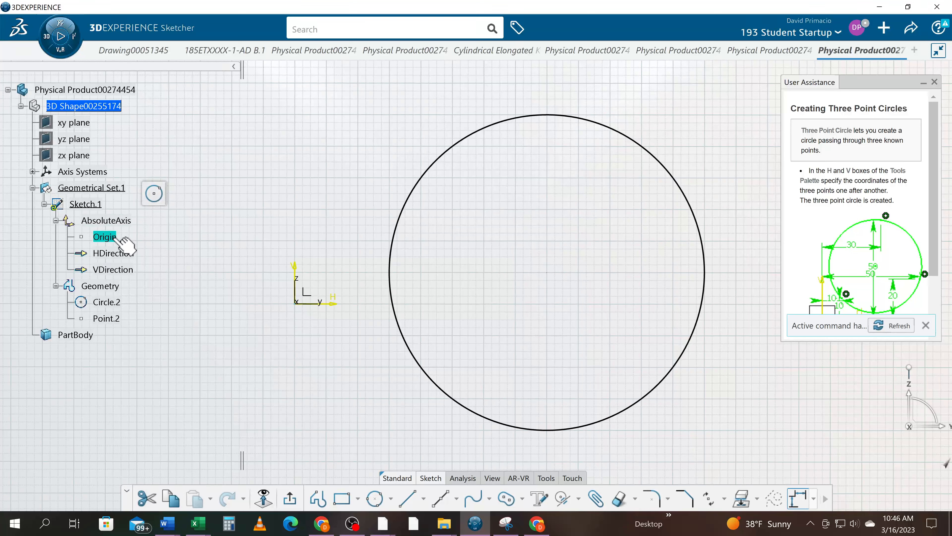
click(397, 238)
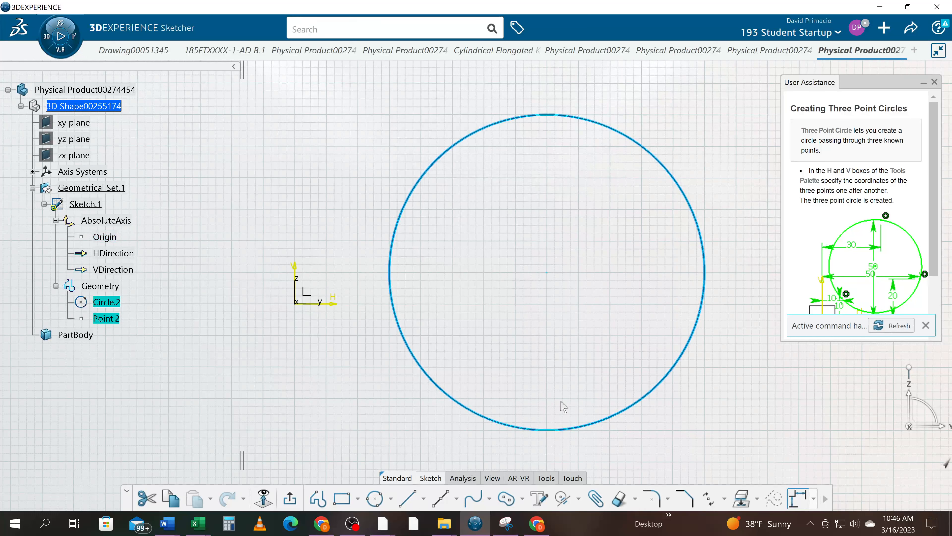
click(640, 468)
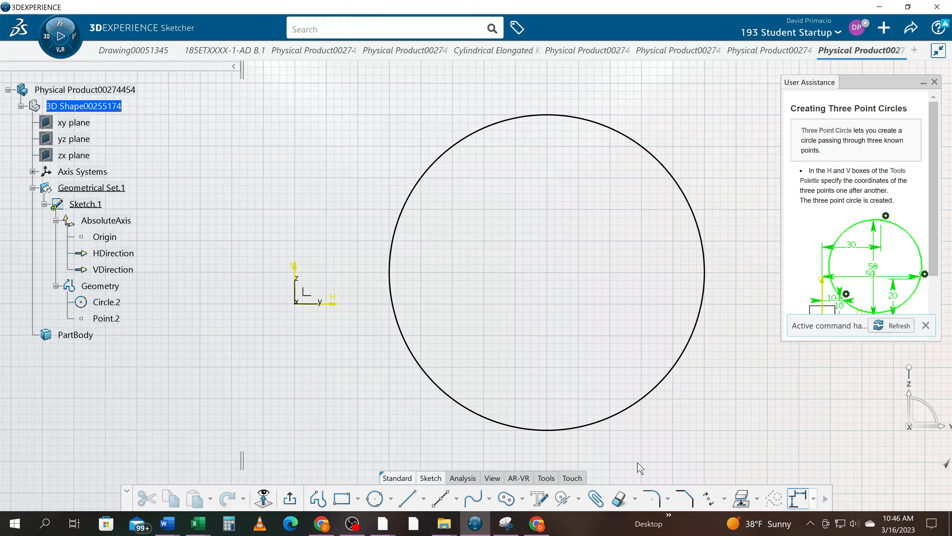
key(ctrl+z)
key(ctrl+z)
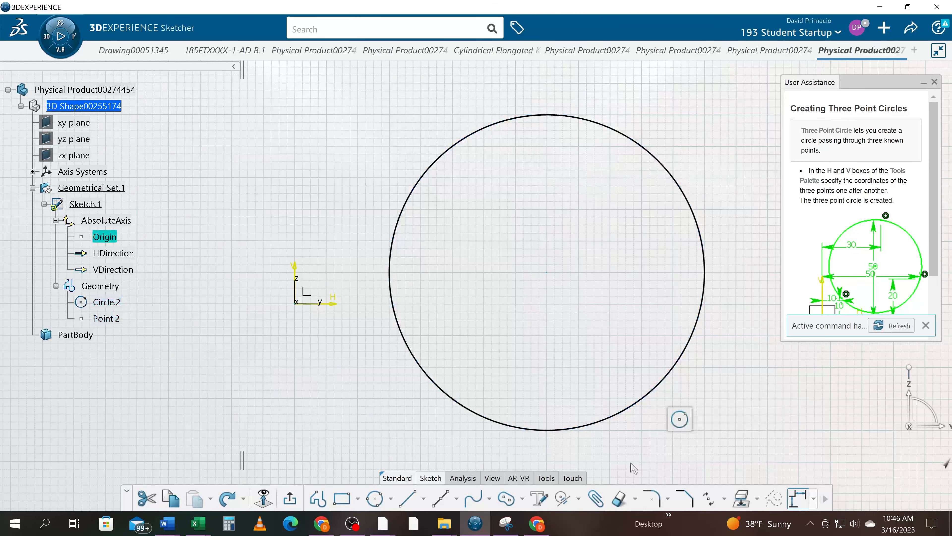
click(536, 348)
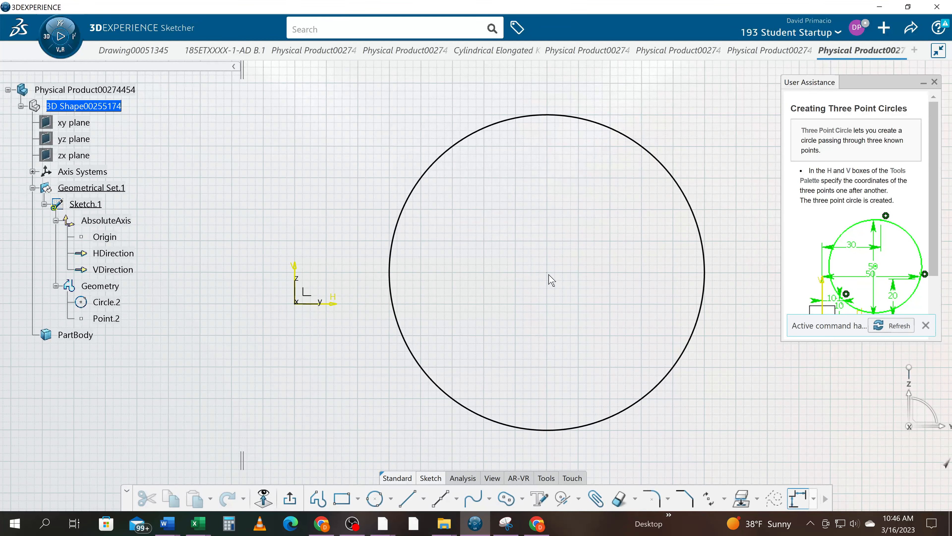
Step: Constrain the circle's center point to coincide with the sketch Origin
click(547, 273)
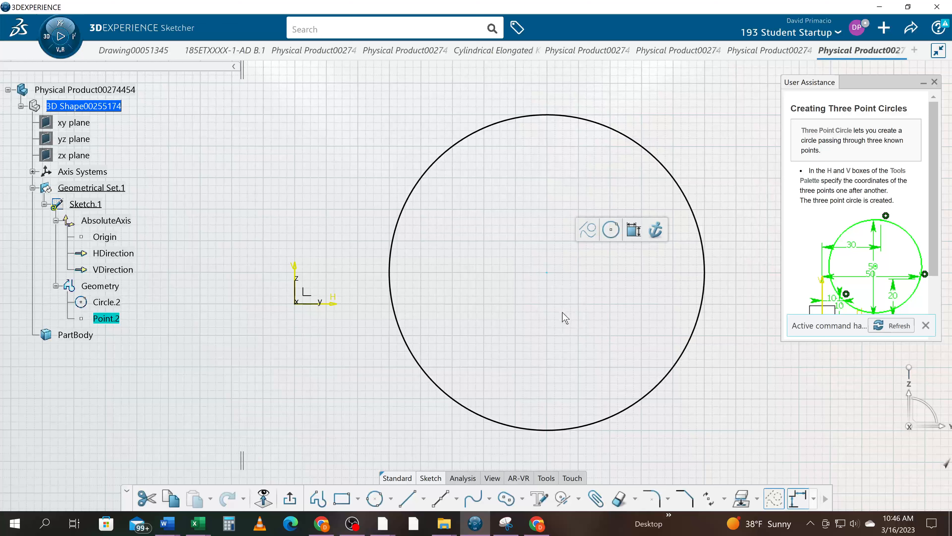
ctrl+click(108, 237)
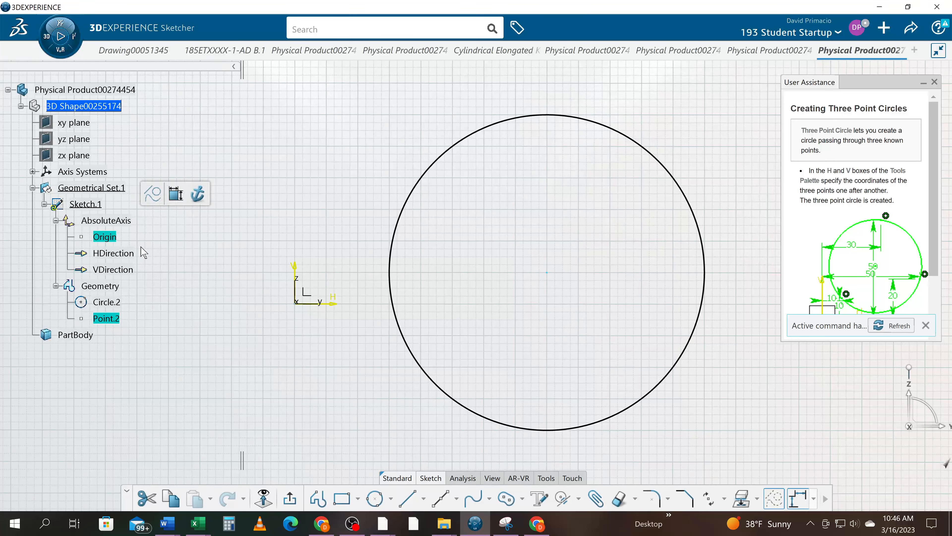
click(561, 500)
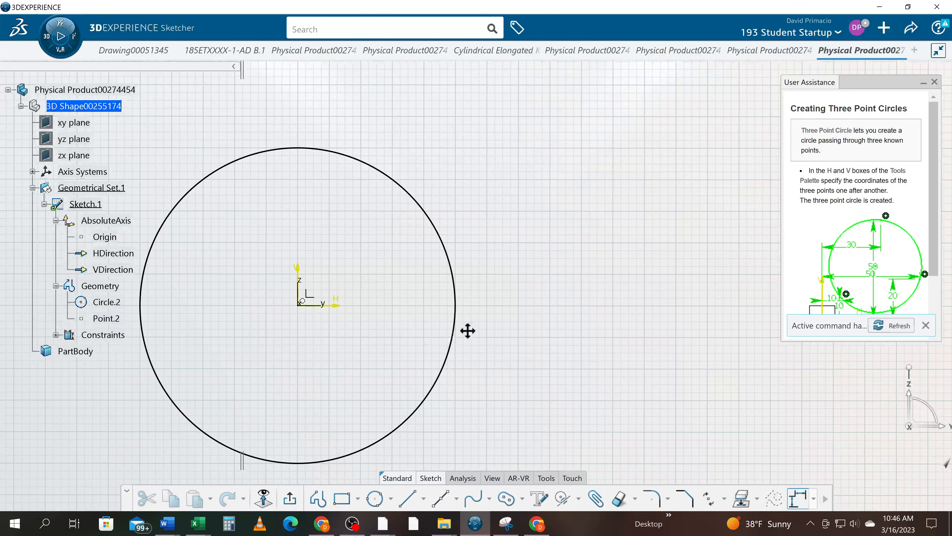
mouse_move(468, 330)
middle_down()
mouse_move(606, 230)
mouse_move(542, 329)
middle_up()
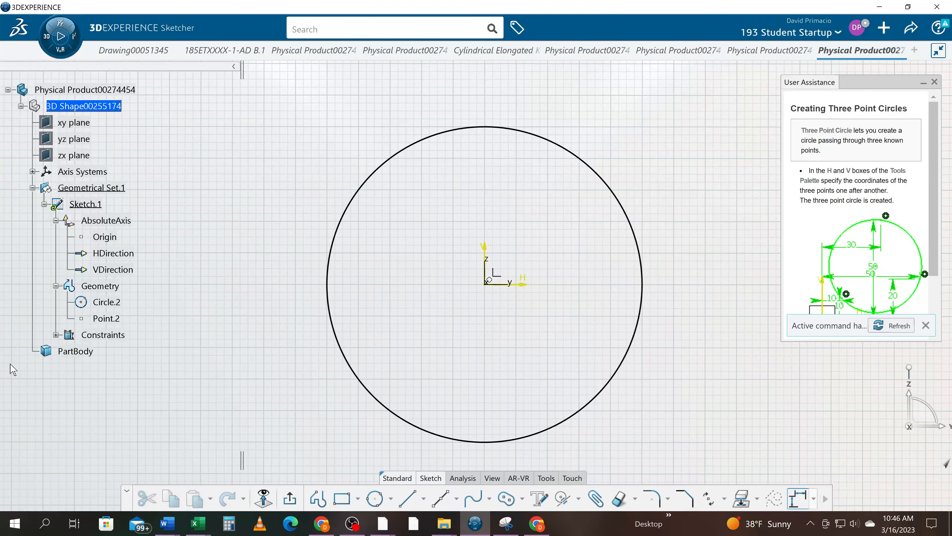
Step: Expand the sketch's Constraints and delete the coincidence between the center point and the origin
click(56, 336)
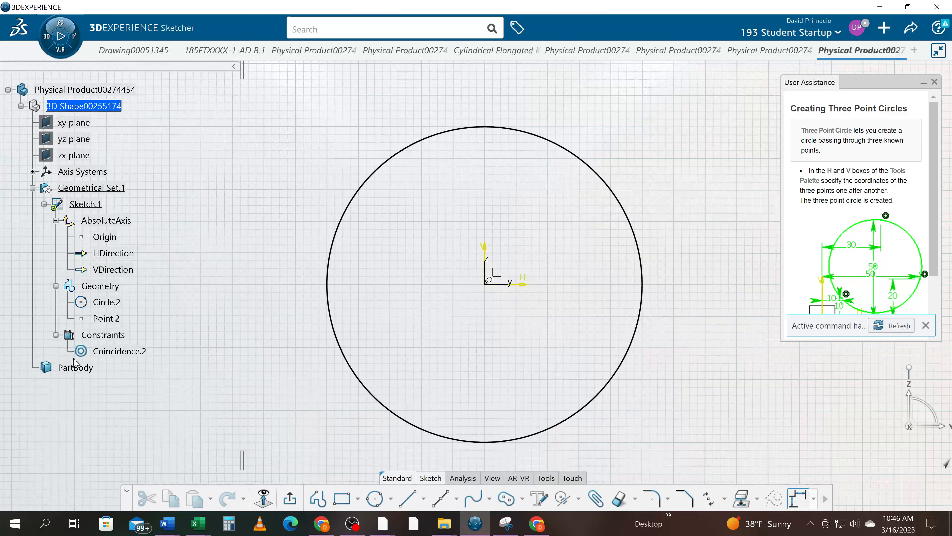
click(119, 352)
key(Delete)
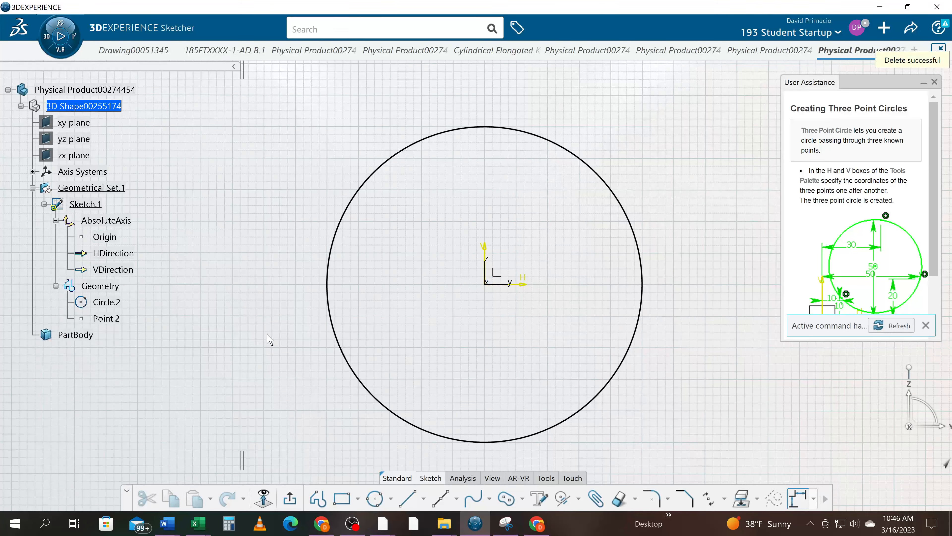
Step: Enlarge the circle slightly and try to create an offset copy around it
drag(333, 330, 328, 357)
click(426, 319)
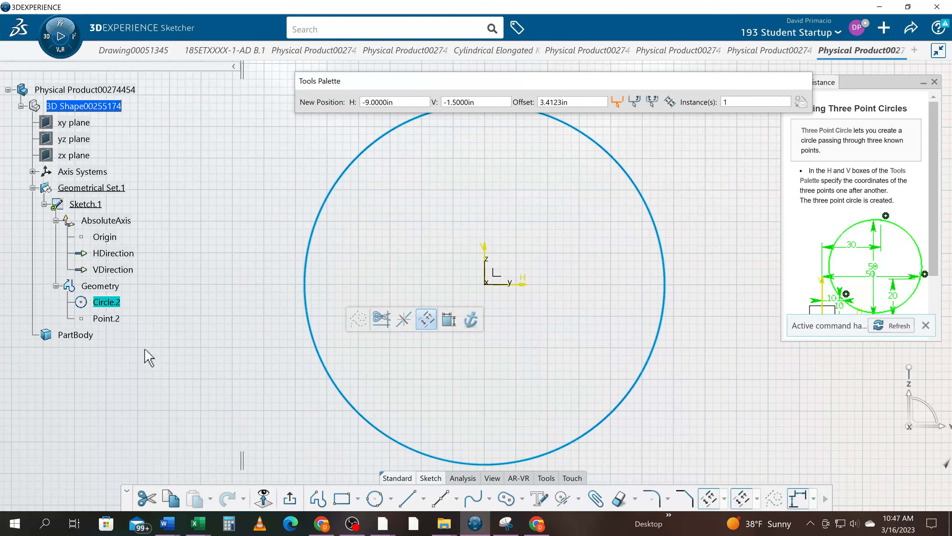
click(481, 324)
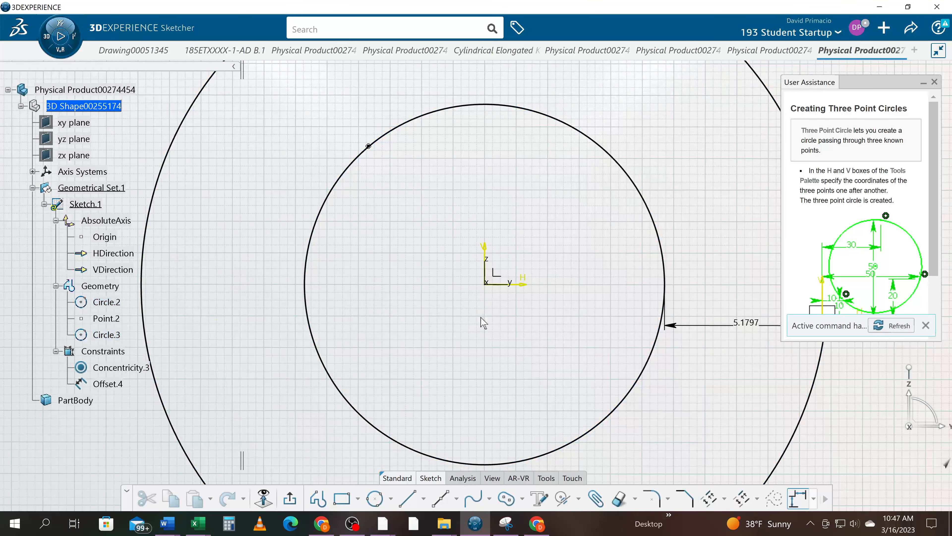
click(506, 330)
key(ctrl+z)
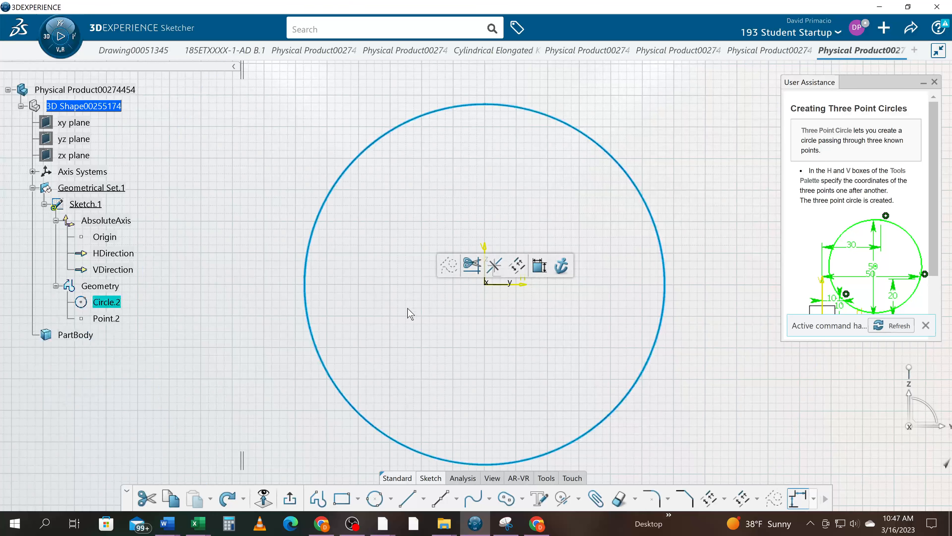
click(473, 325)
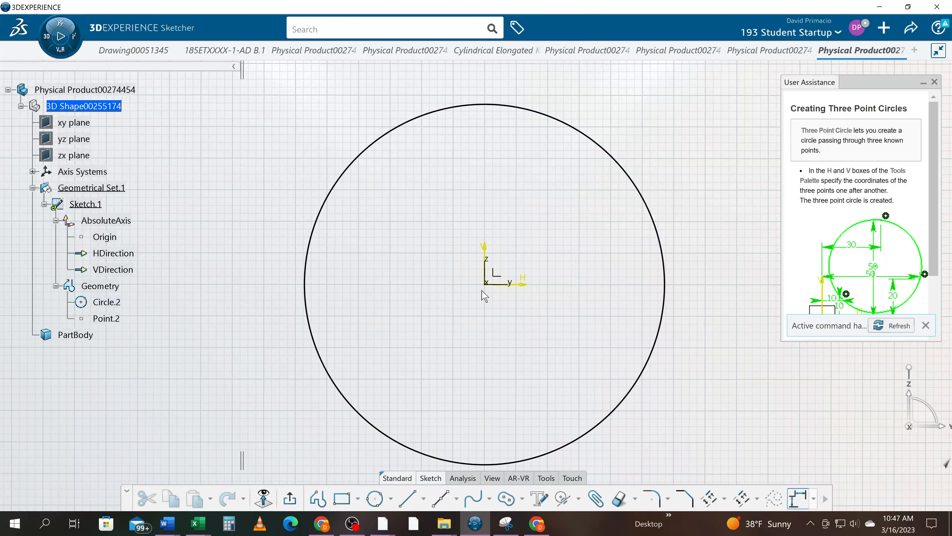
Step: Delete the three point circle together with its center point from Sketch.1
click(485, 281)
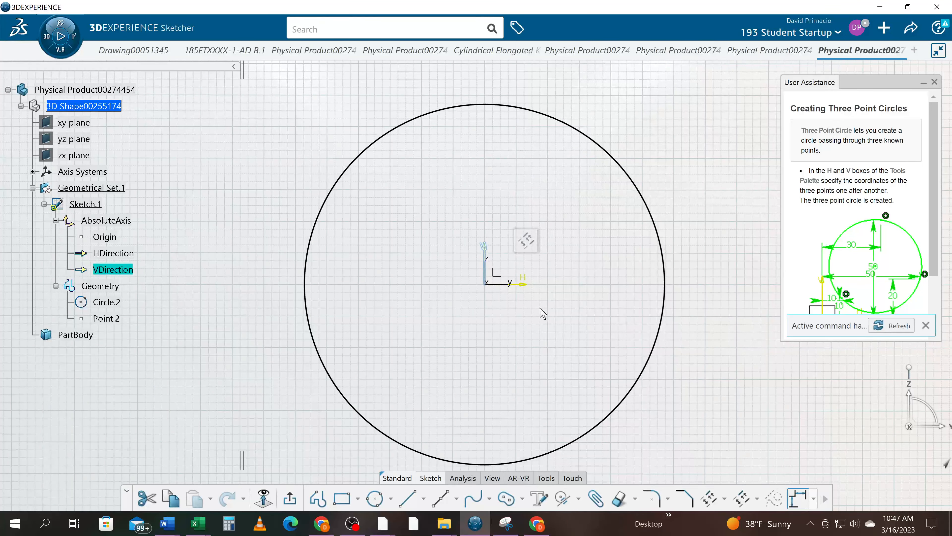
click(480, 289)
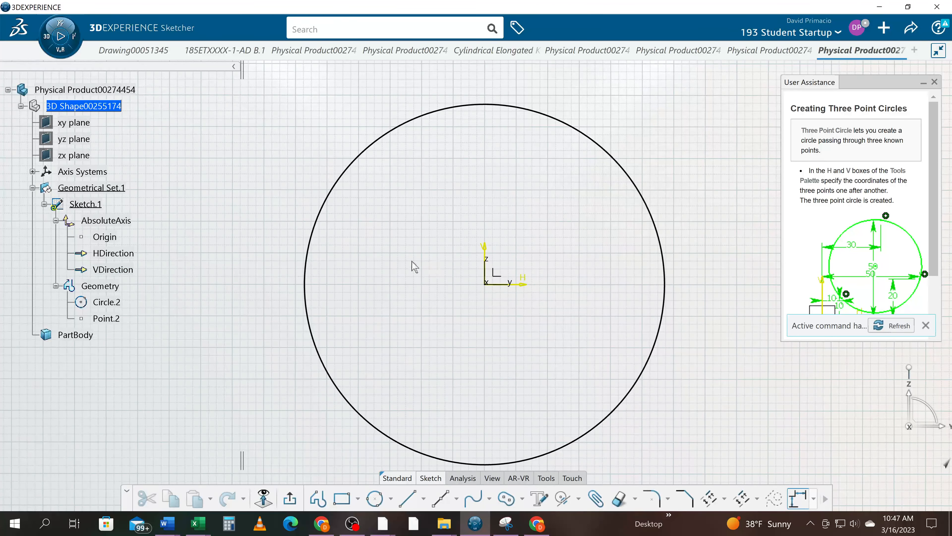
click(485, 281)
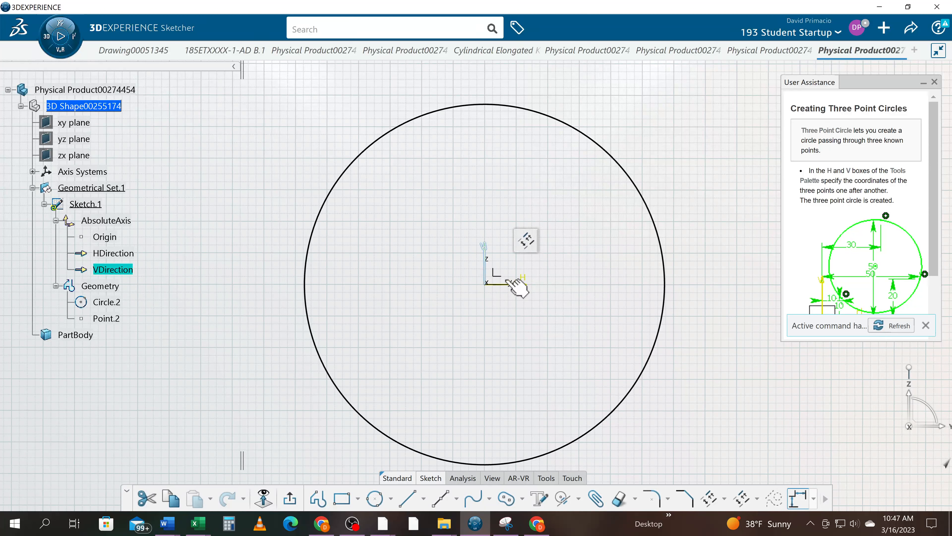
click(324, 197)
key(Delete)
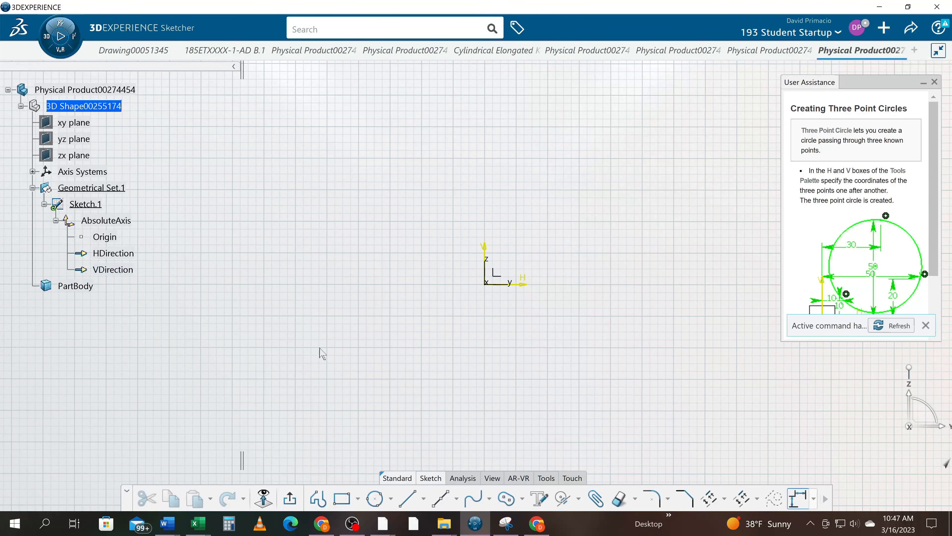
Step: Draw a new circle with the Circle tool, centered on the sketch origin and passing through a point up and left of it
click(375, 499)
click(390, 499)
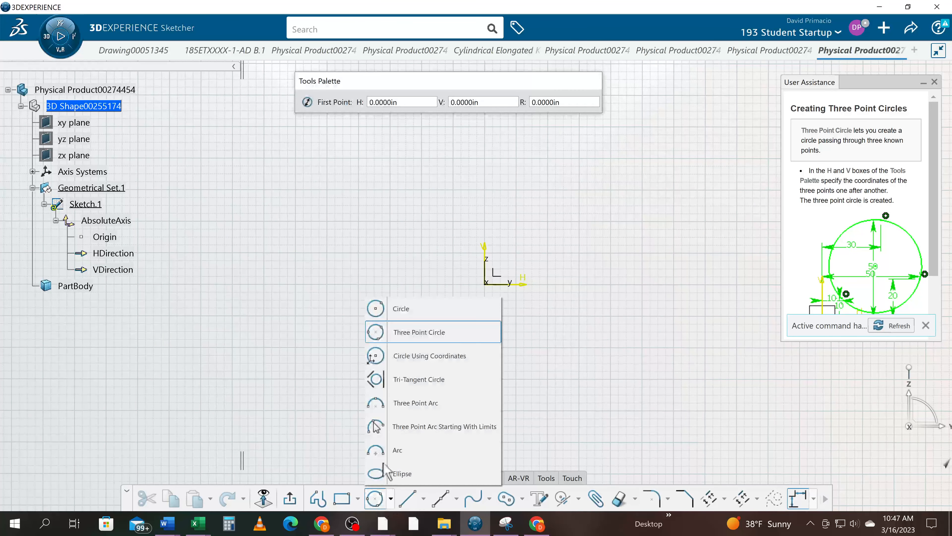
click(405, 309)
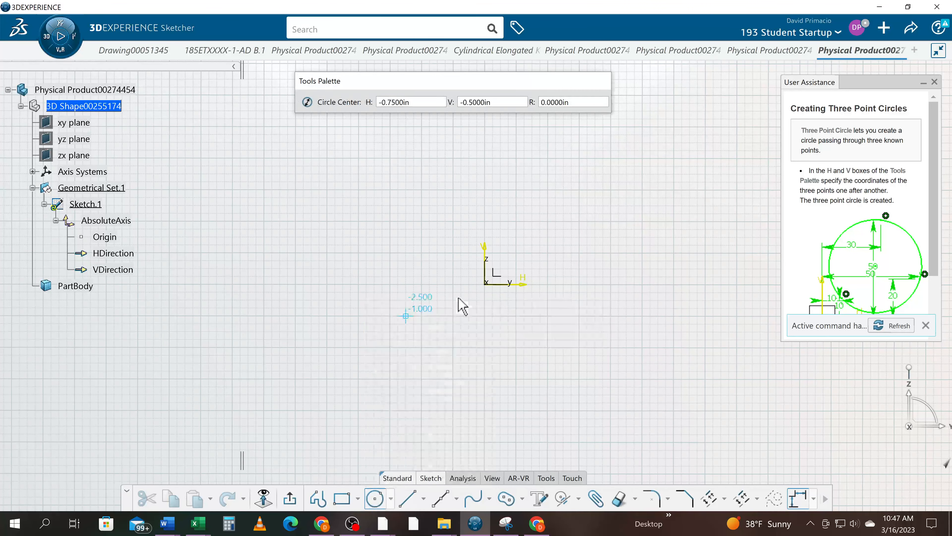
click(478, 287)
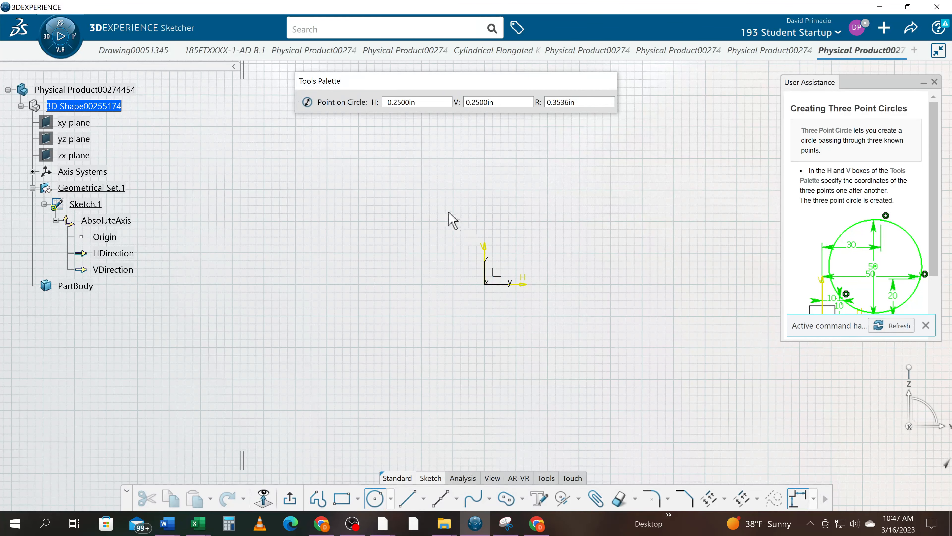
click(400, 208)
click(284, 295)
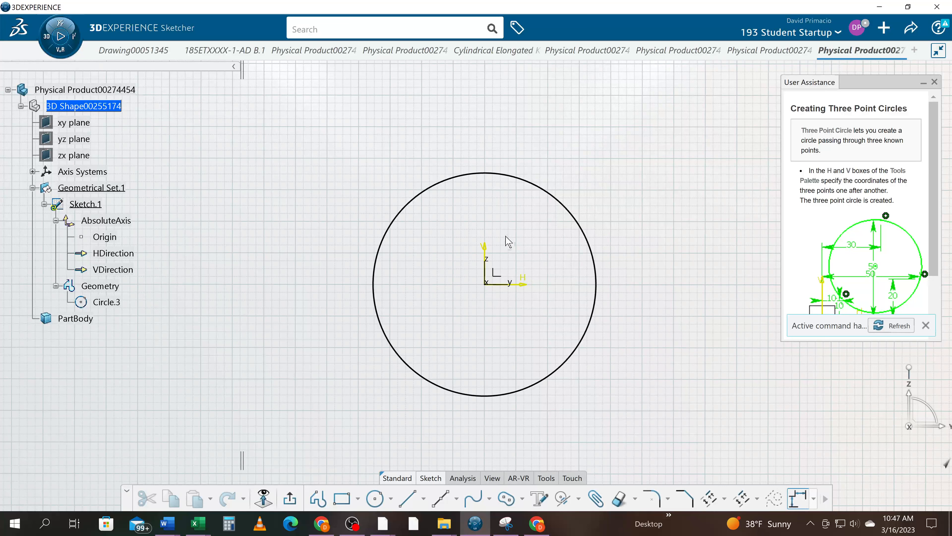
Step: Display the coordinates, with unit and name, of a point on the new circle's edge
click(407, 208)
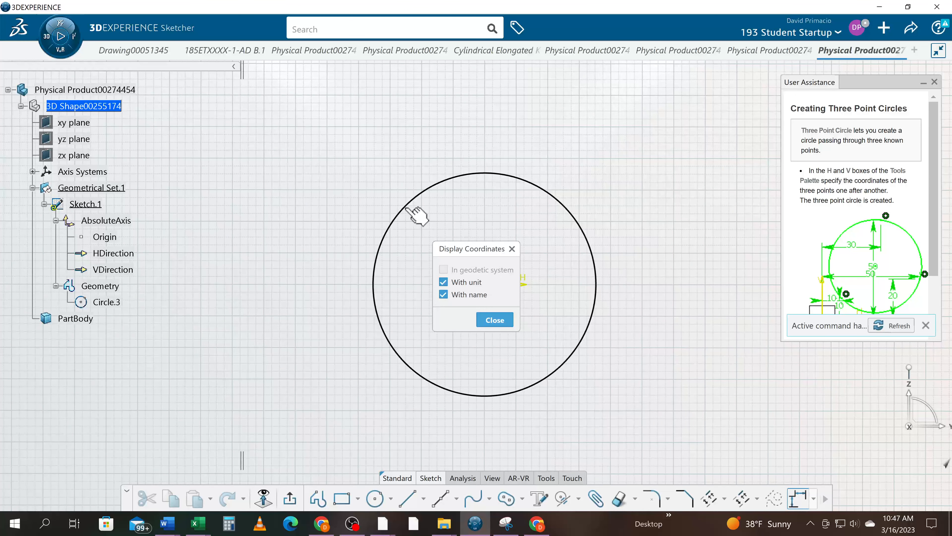